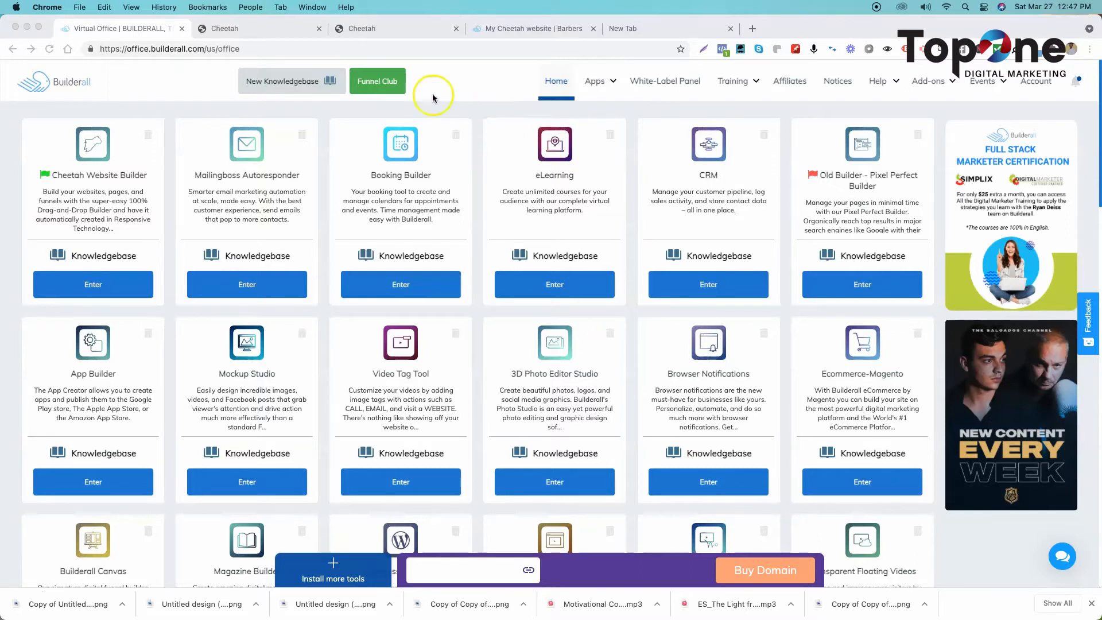
# Open the Barbers page of My Cheetah website in the page editor.
pyautogui.click(246, 30)
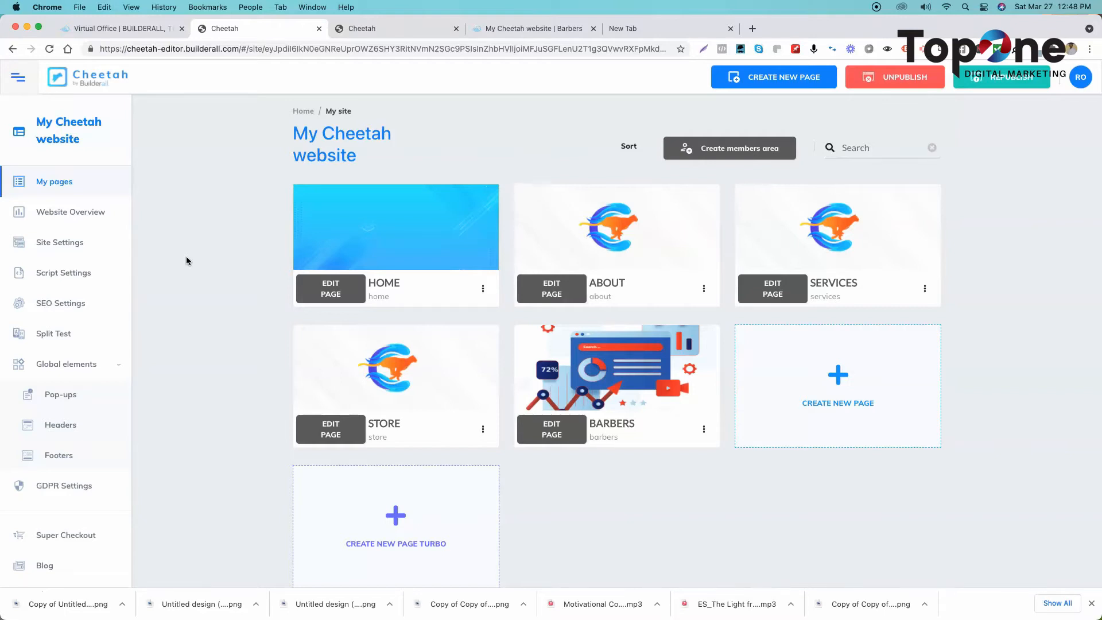
pyautogui.click(191, 234)
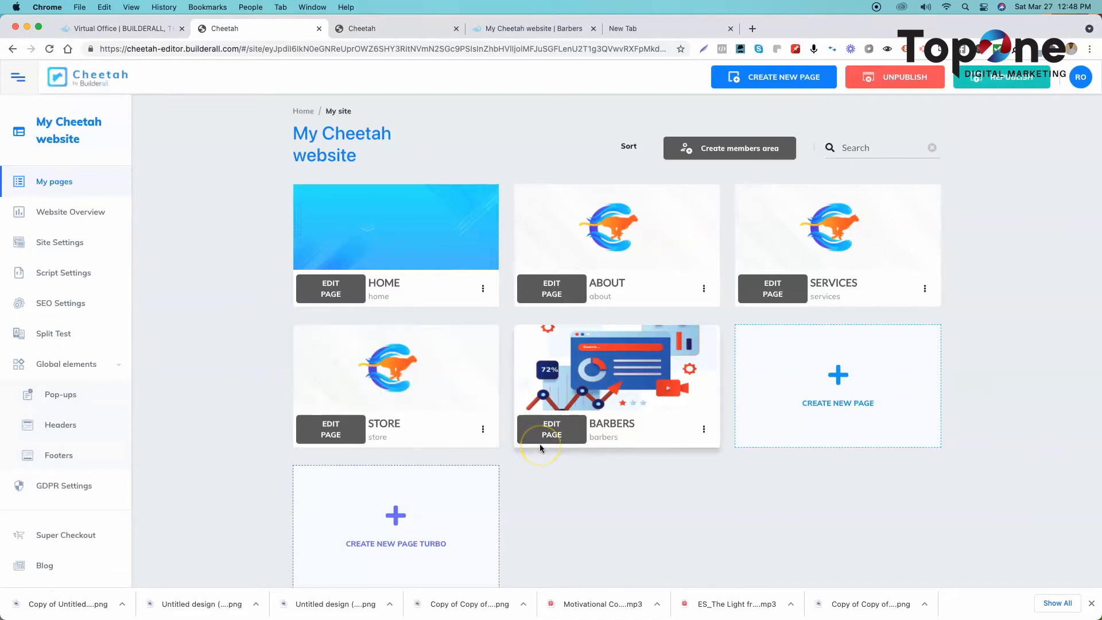
pyautogui.click(565, 435)
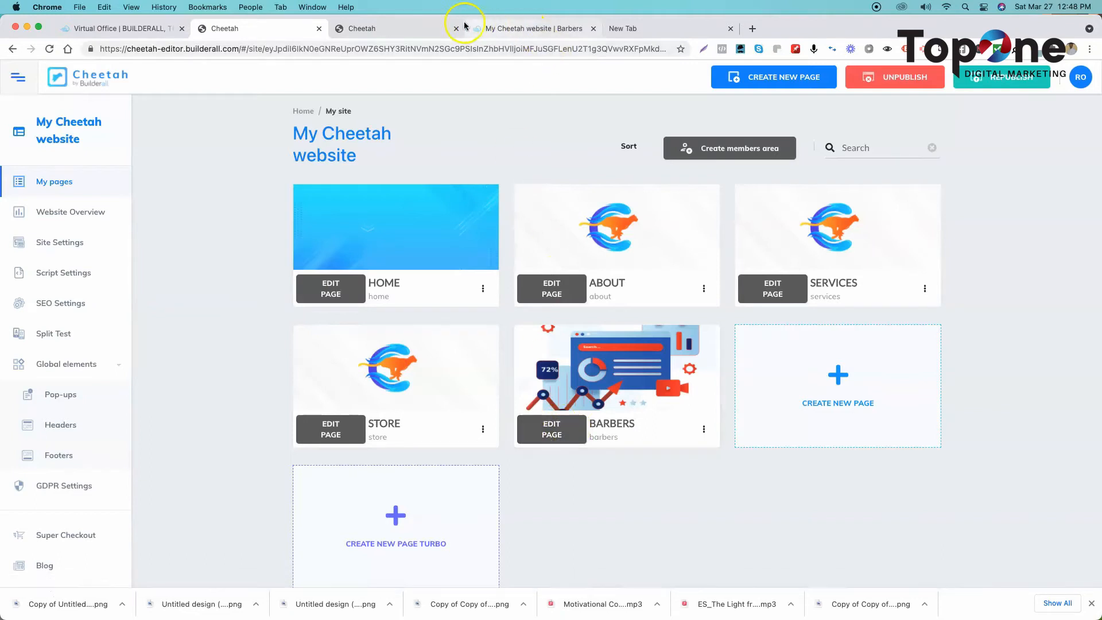
pyautogui.click(417, 29)
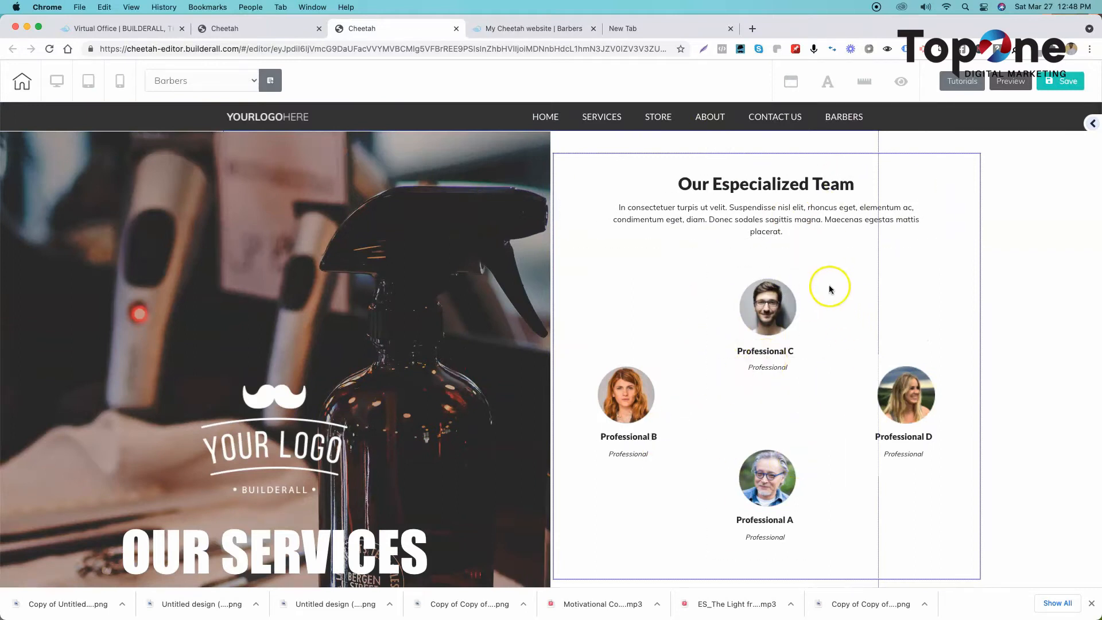
# Examine the Barbers page from the team section through the Barbershop booking calendar to the blank panel beneath it.
pyautogui.scroll(-10, 815, 345)
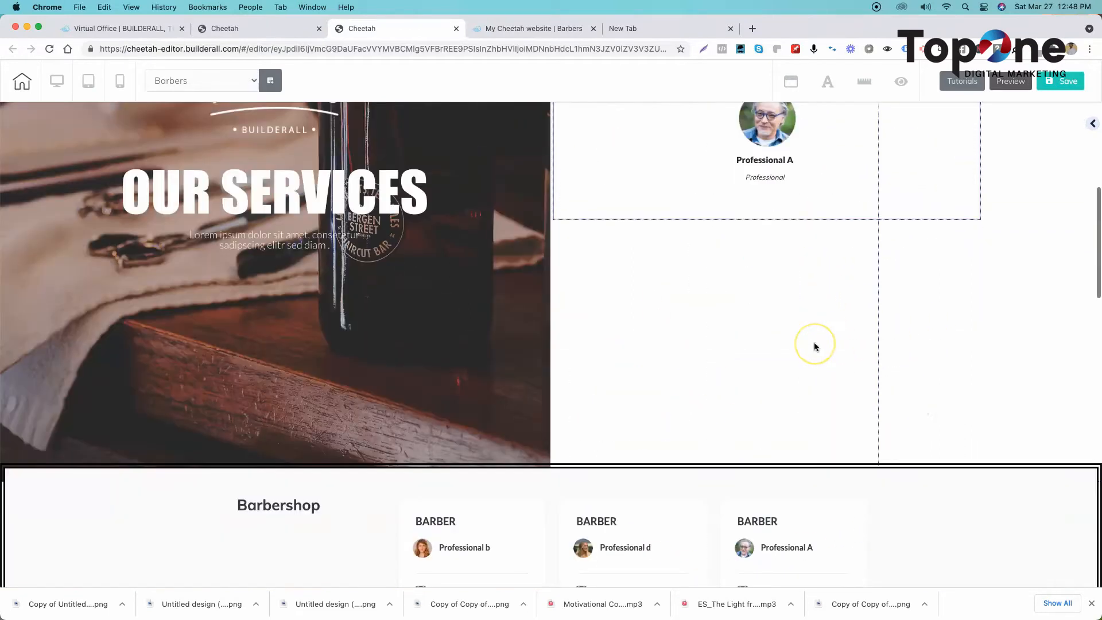
pyautogui.scroll(-3, 813, 346)
pyautogui.scroll(3, 814, 346)
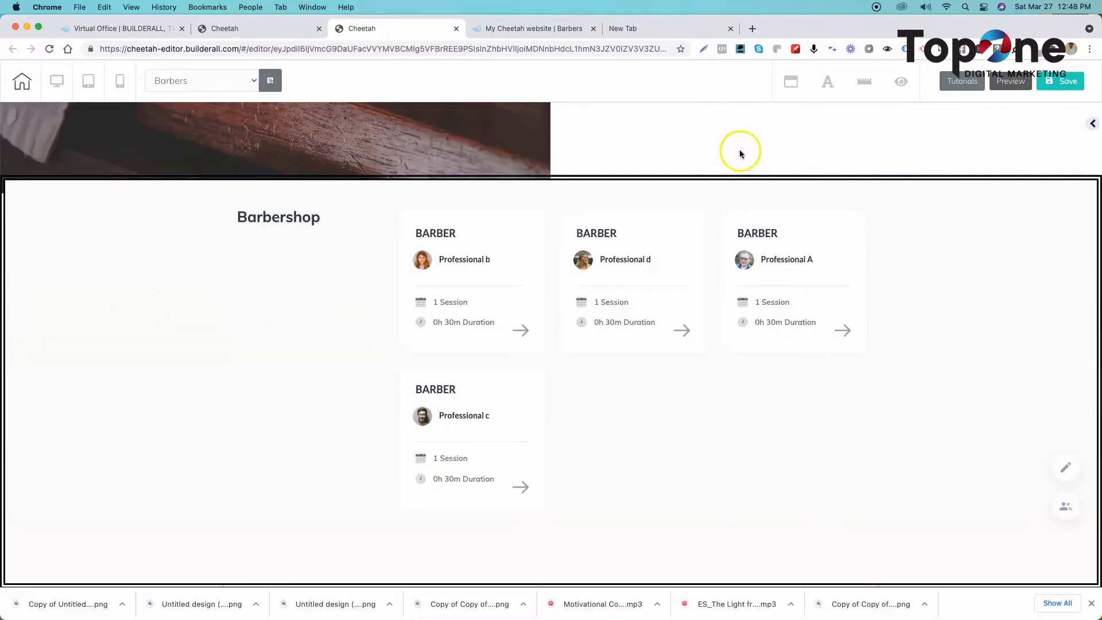
pyautogui.scroll(5, 155, 491)
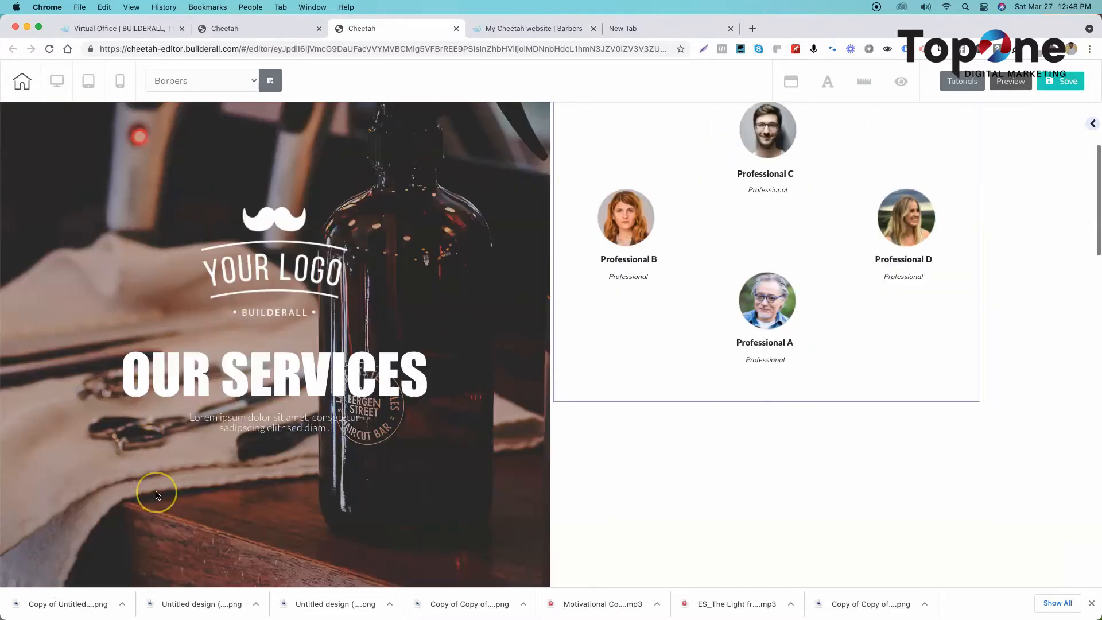
pyautogui.scroll(-6, 156, 492)
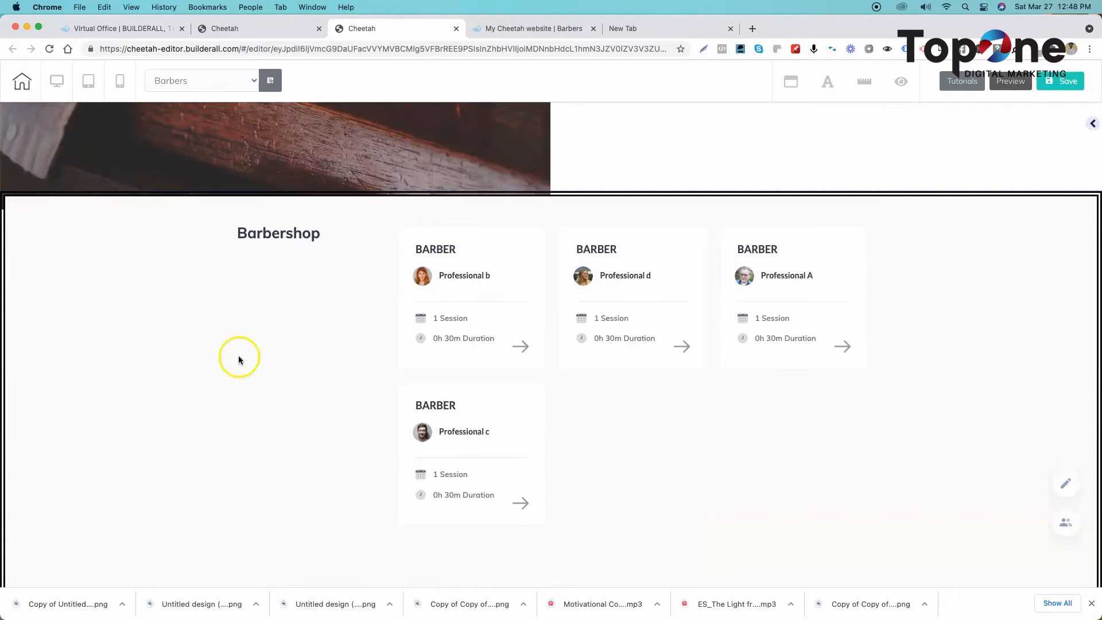
pyautogui.scroll(-2, 305, 352)
pyautogui.scroll(3, 305, 352)
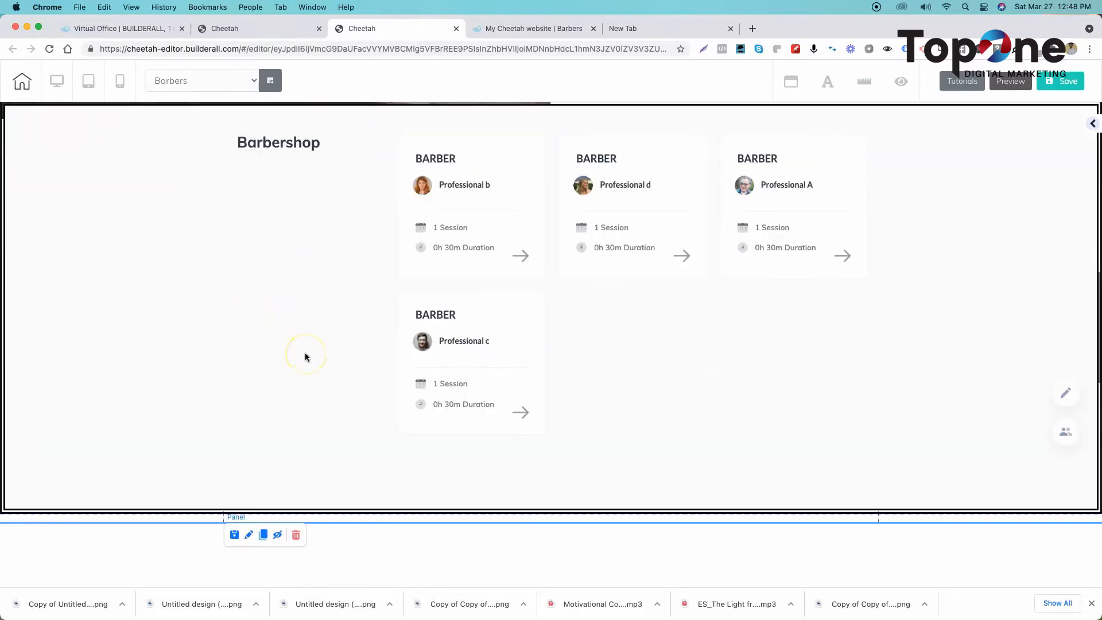
pyautogui.scroll(6, 245, 463)
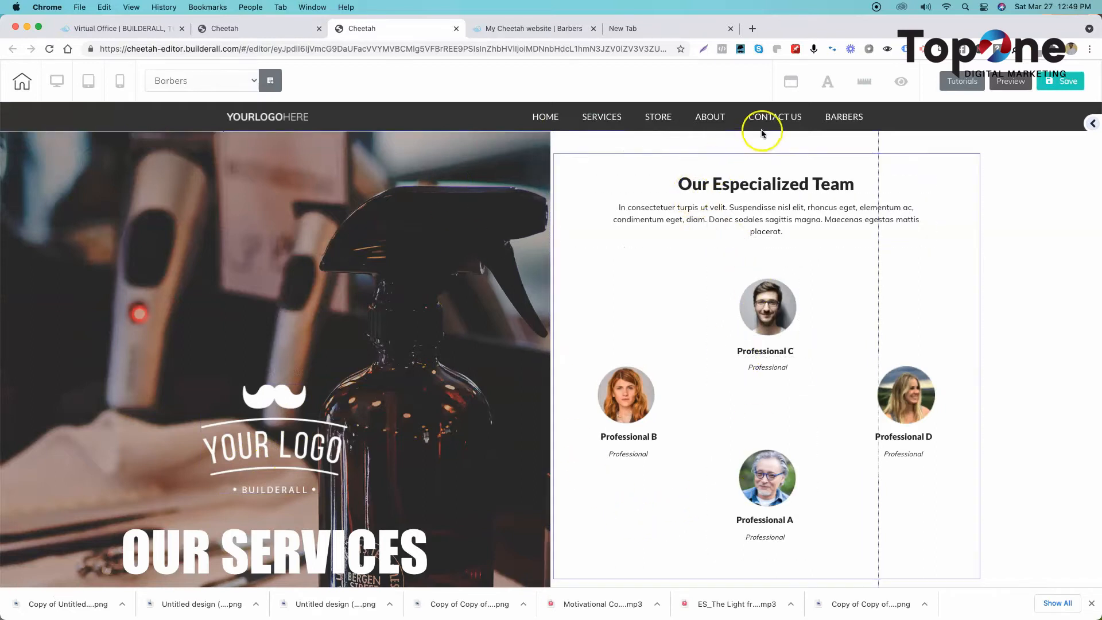
pyautogui.scroll(-1, 726, 467)
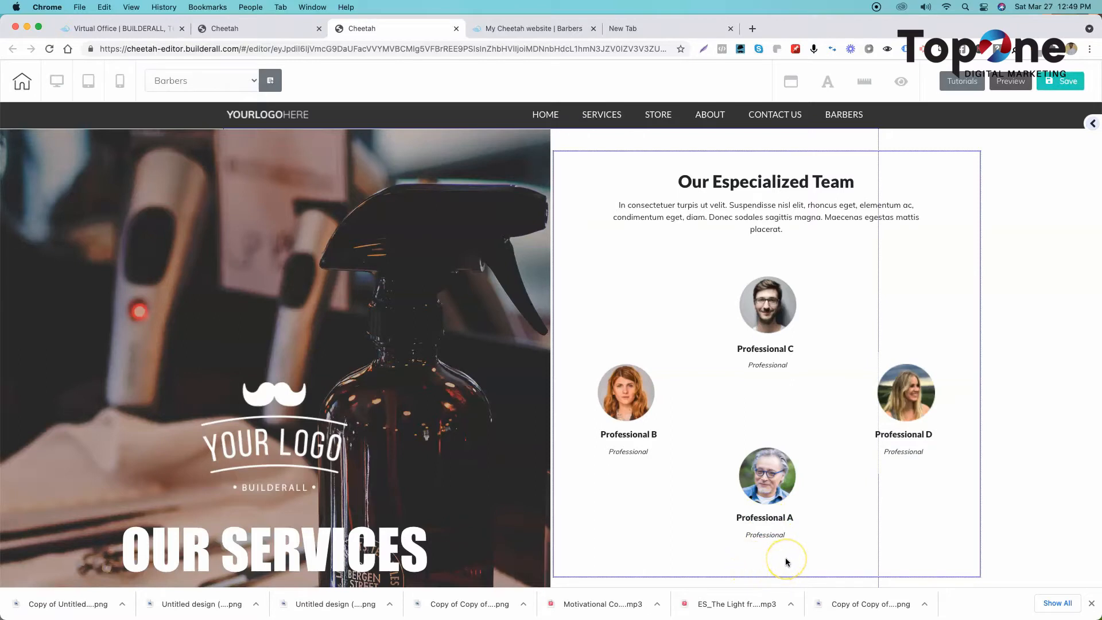
pyautogui.scroll(-6, 785, 562)
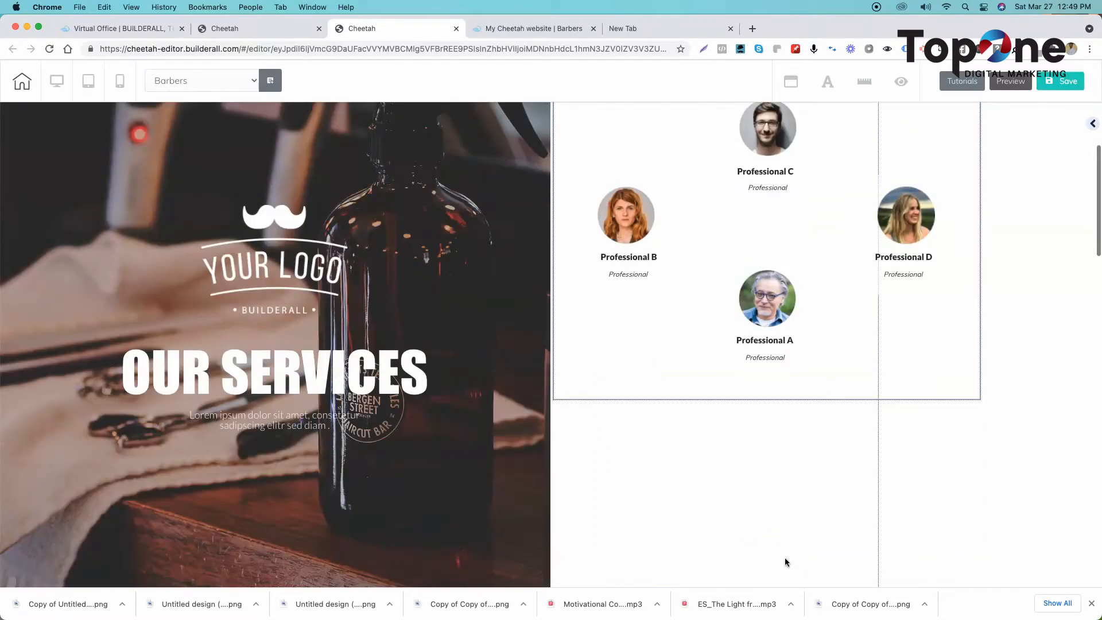
pyautogui.scroll(6, 583, 524)
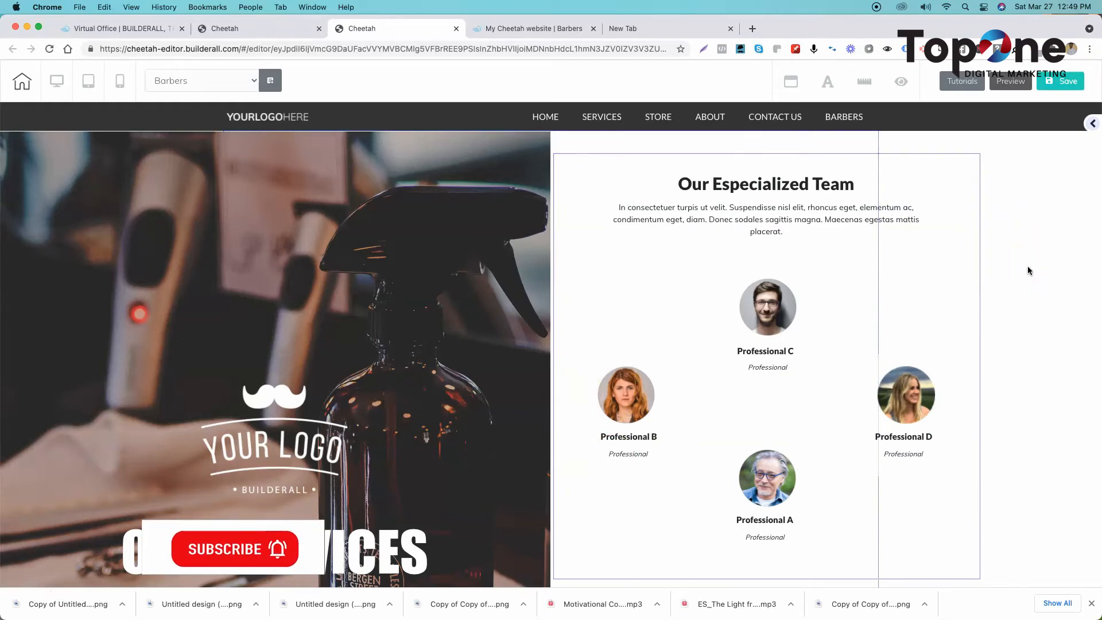
pyautogui.scroll(-10, 1027, 266)
pyautogui.click(1007, 197)
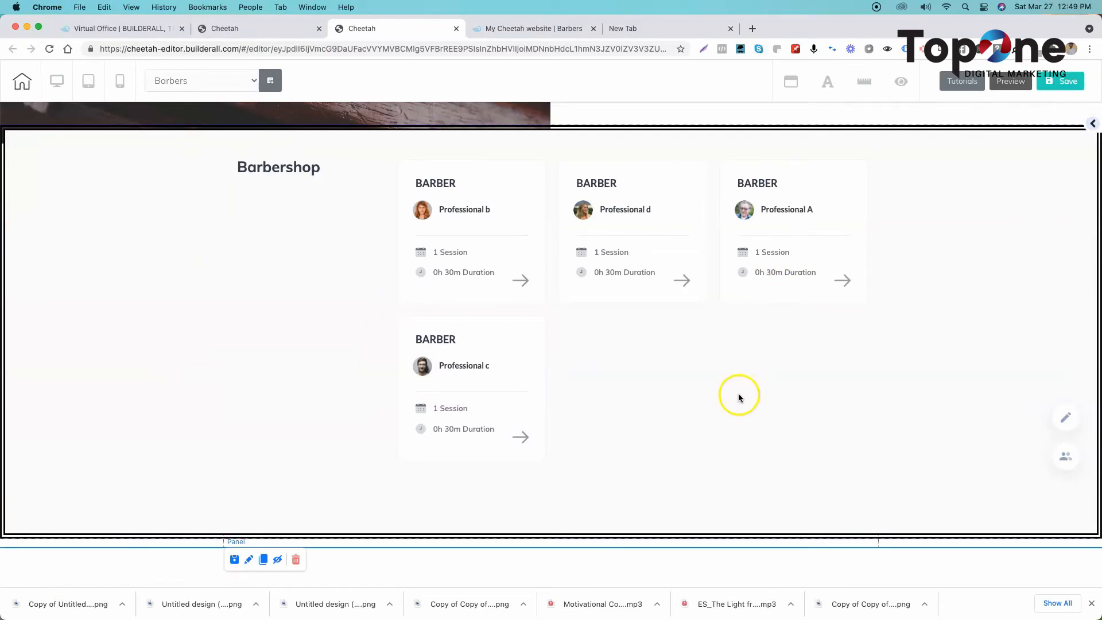
pyautogui.scroll(-6, 739, 393)
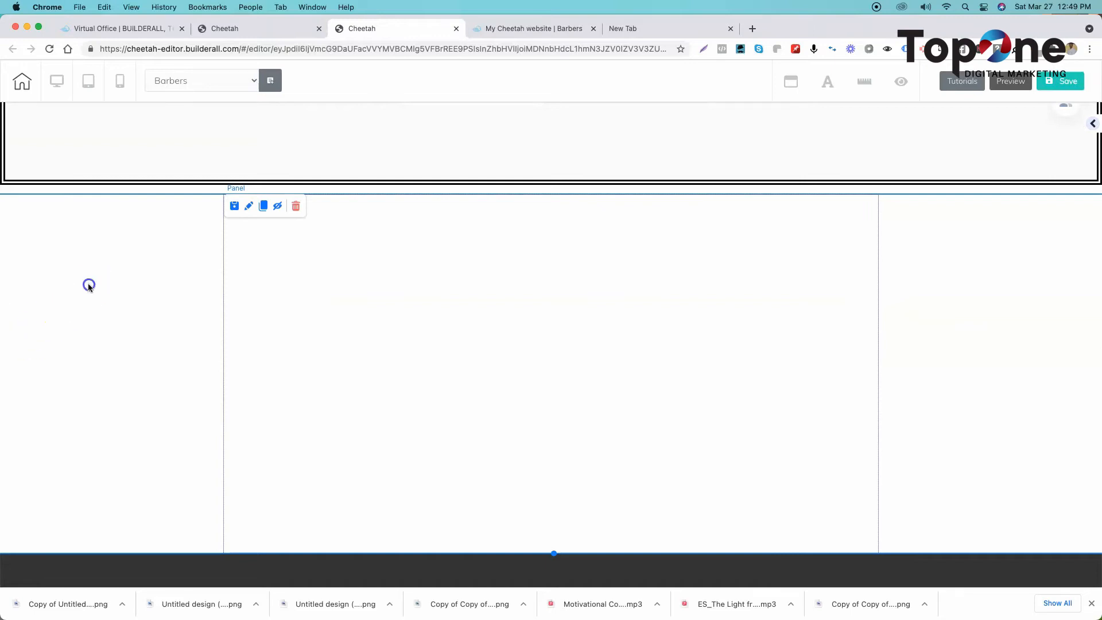
pyautogui.scroll(6, 623, 315)
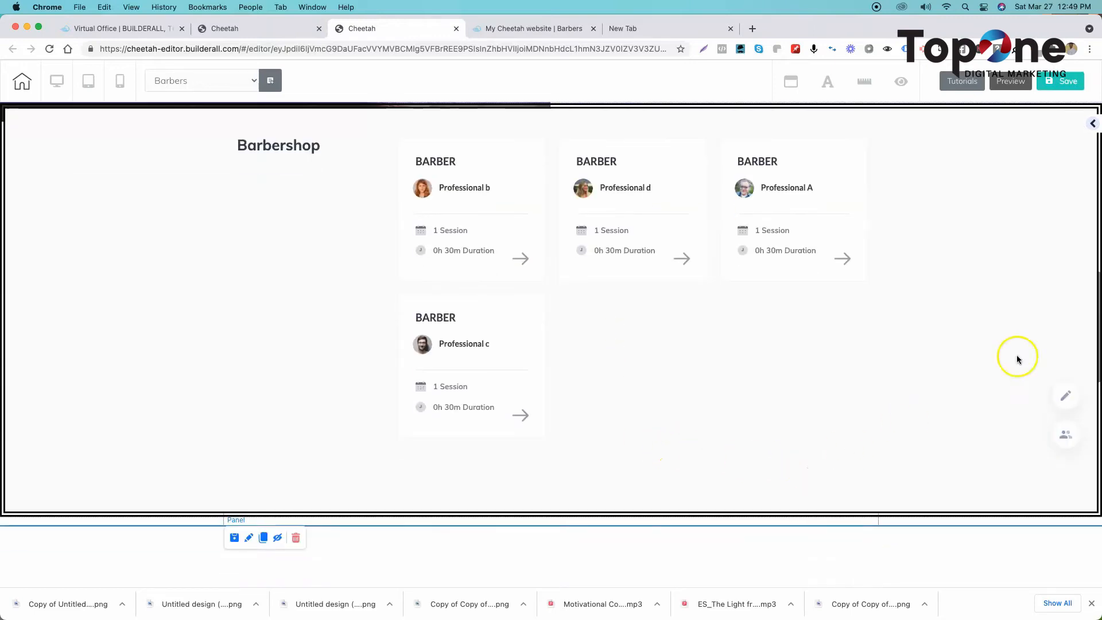
# Browse the ready-made panels that can be added to the page and view the Calendar Page template.
pyautogui.click(1093, 124)
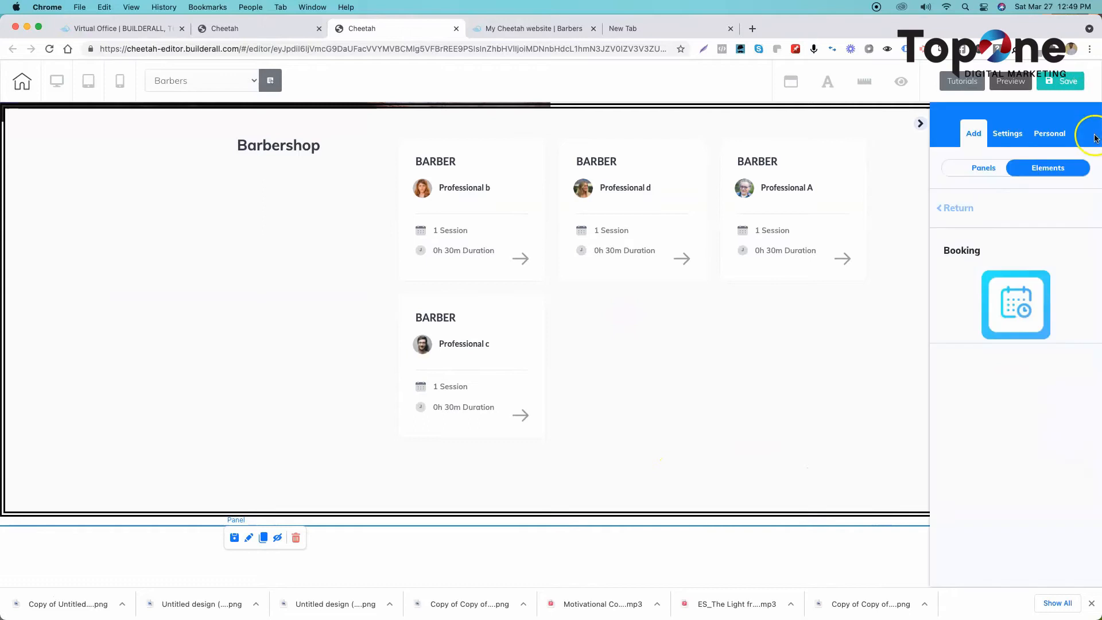
pyautogui.click(958, 210)
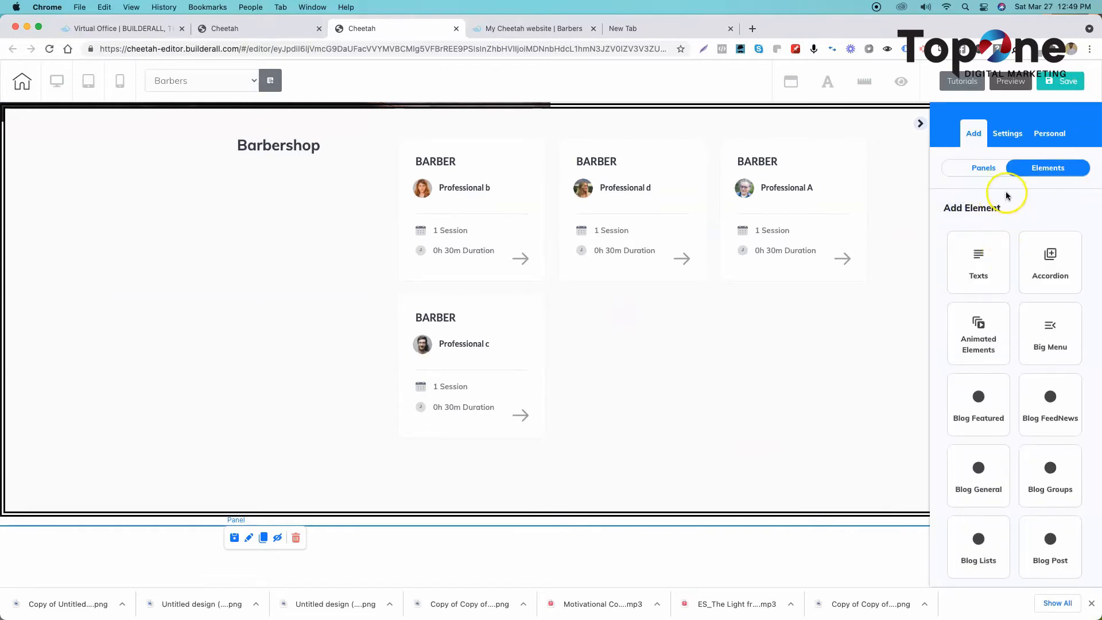
pyautogui.click(983, 168)
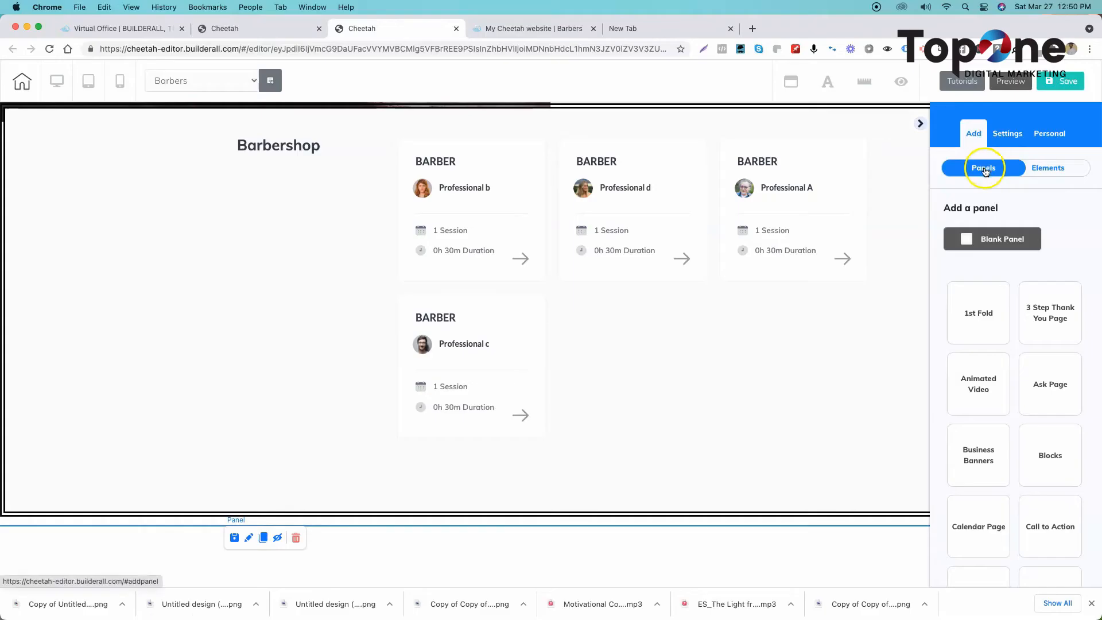
pyautogui.scroll(-2, 1015, 343)
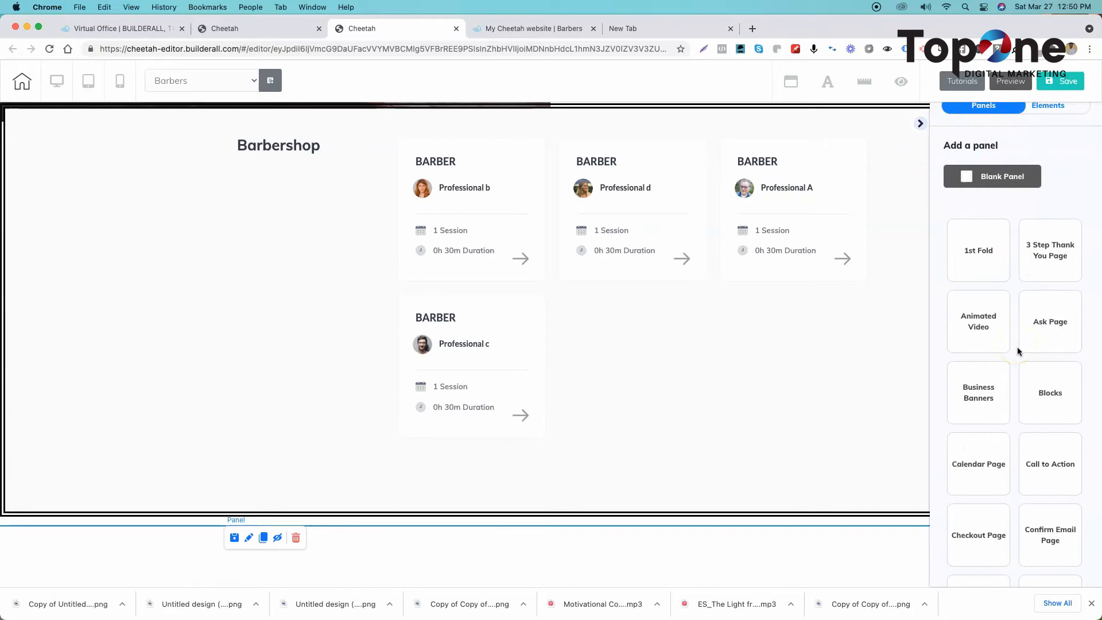
pyautogui.scroll(-5, 1018, 351)
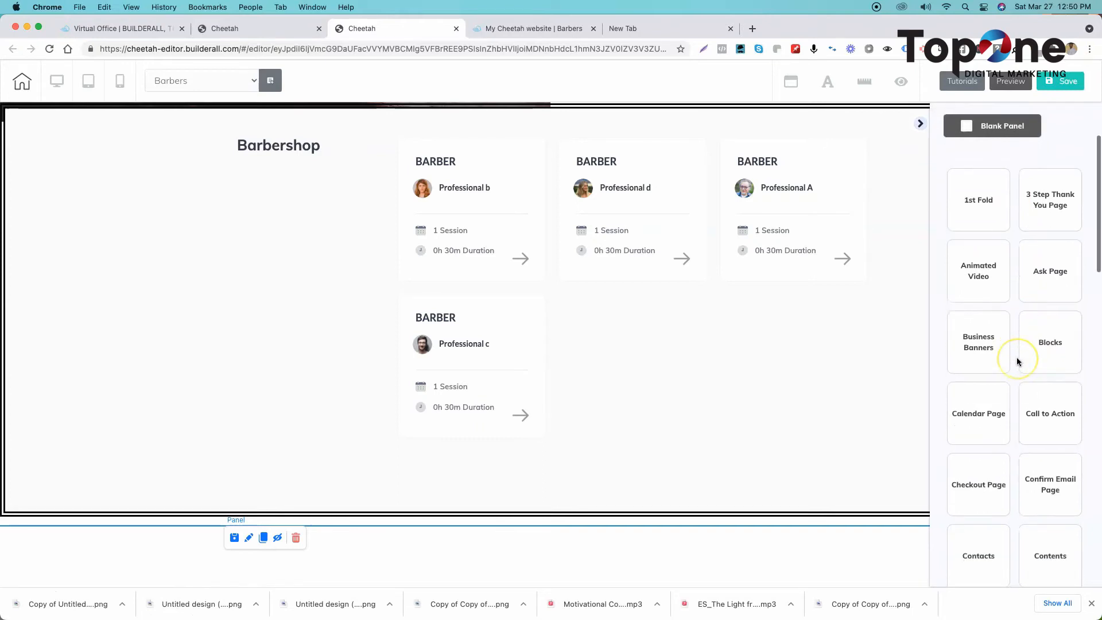
pyautogui.scroll(-2, 1017, 359)
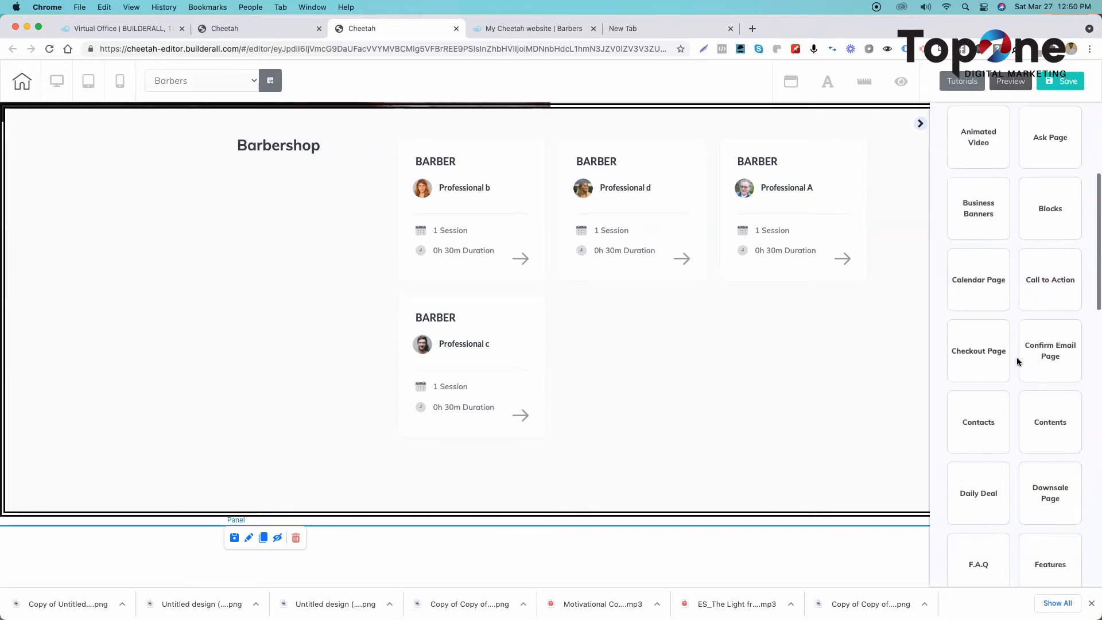
pyautogui.click(981, 291)
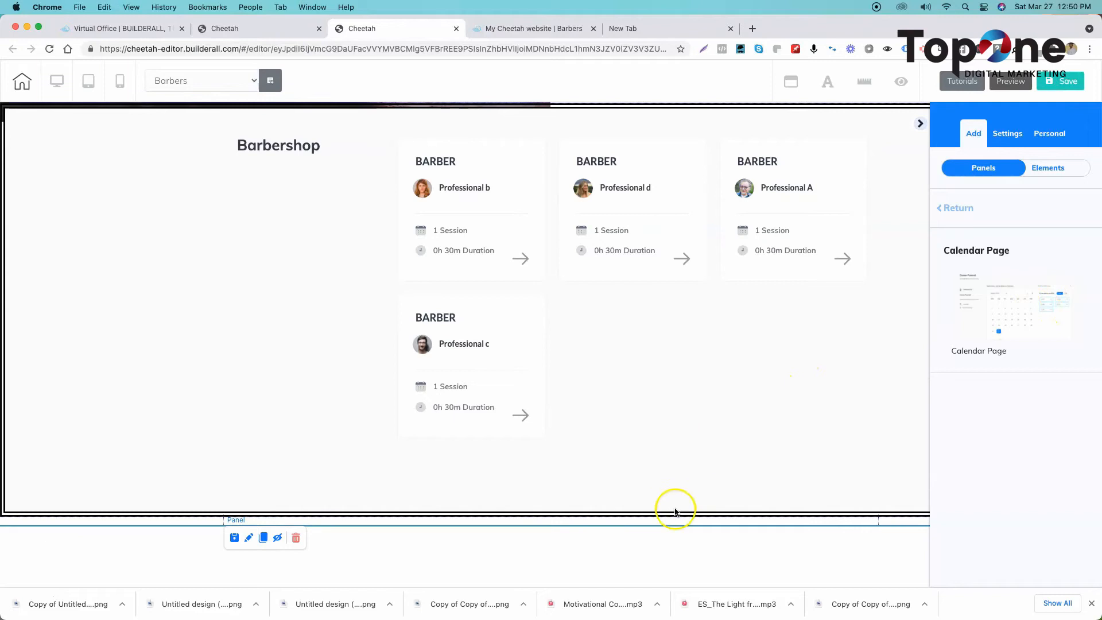
# Place a Booking element in the blank panel beneath the existing booking section and choose Barbershop as its calendar.
pyautogui.scroll(2, 636, 388)
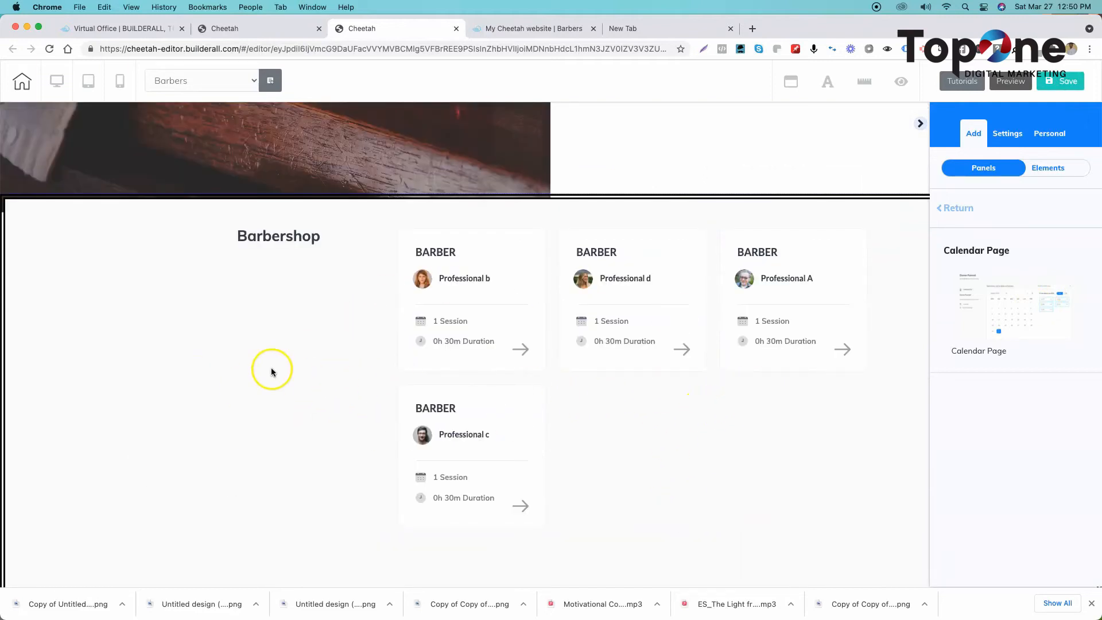
pyautogui.scroll(-10, 184, 413)
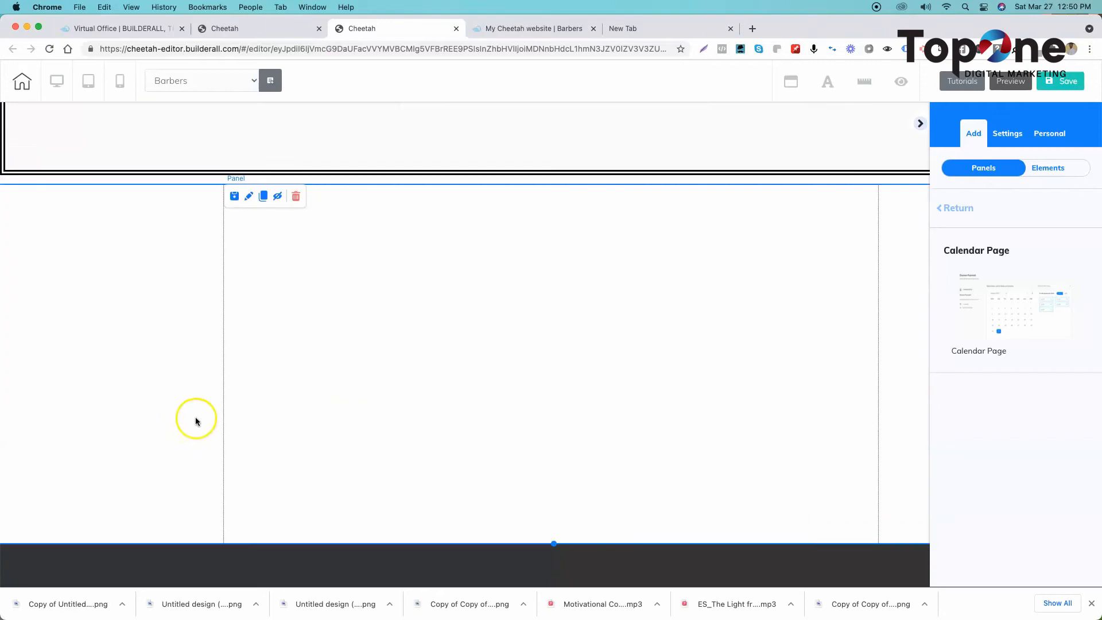
pyautogui.click(1048, 175)
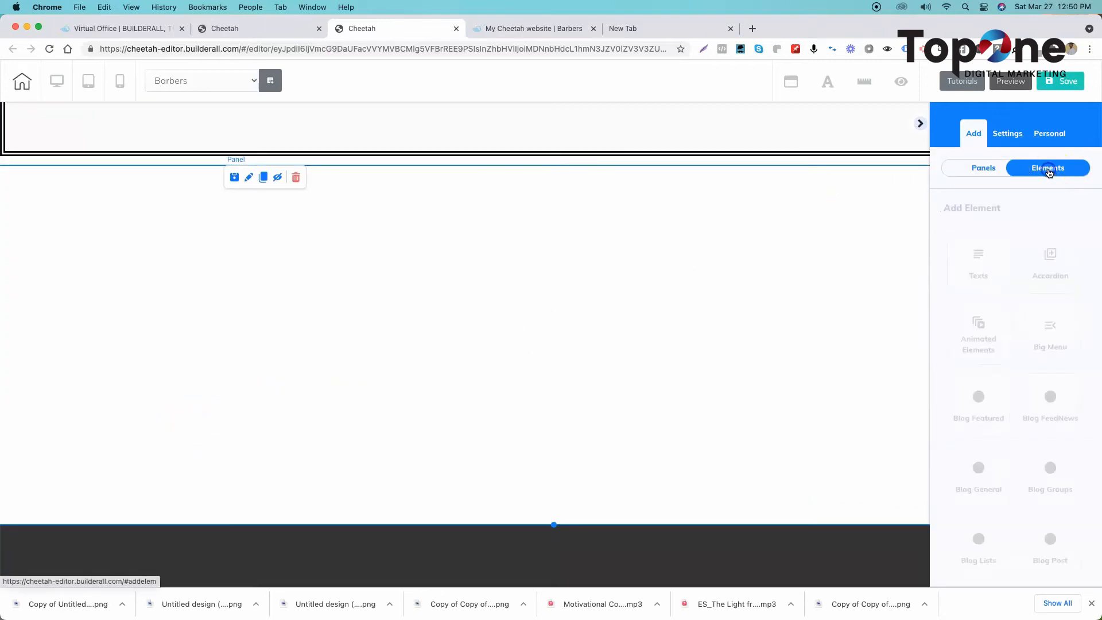
pyautogui.scroll(-2, 1041, 357)
pyautogui.scroll(-4, 1041, 358)
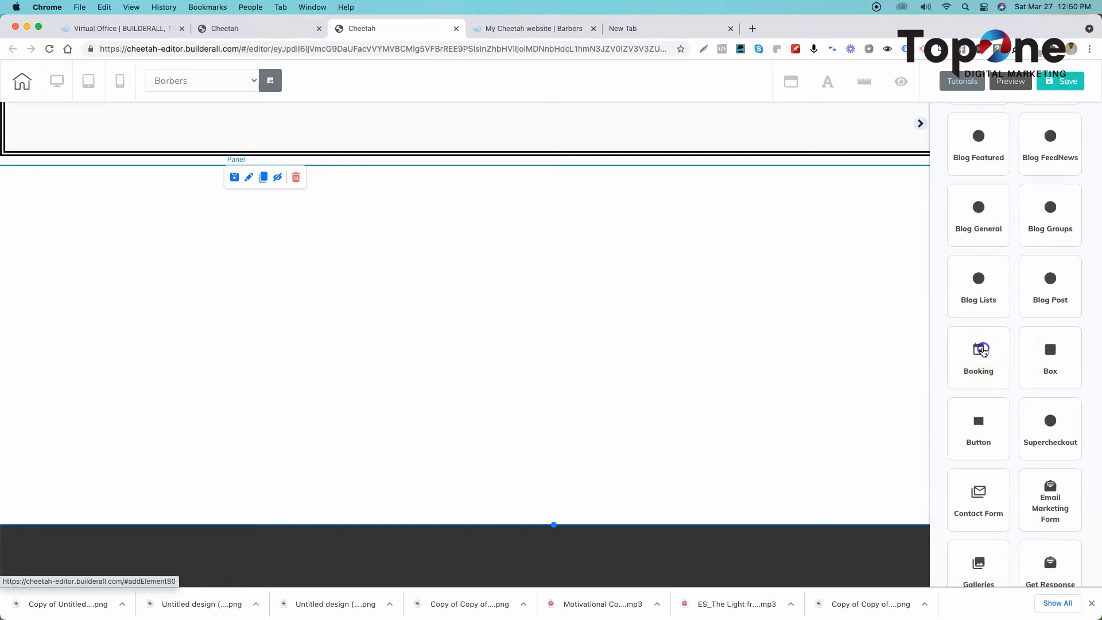
pyautogui.click(982, 351)
pyautogui.moveTo(1020, 300); pyautogui.dragTo(560, 338)
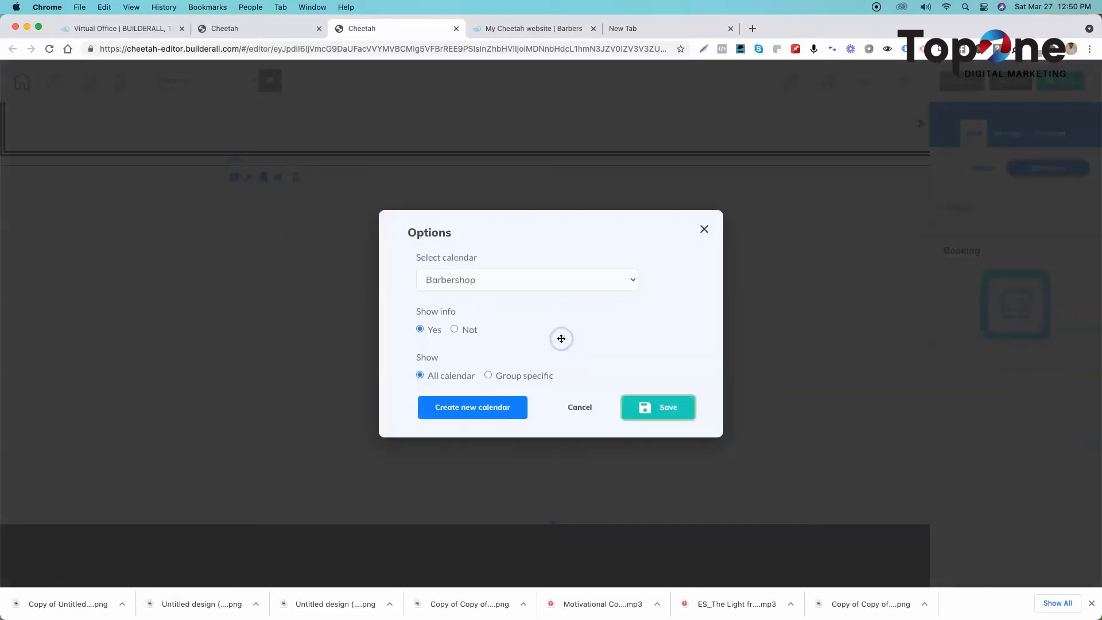
pyautogui.click(494, 284)
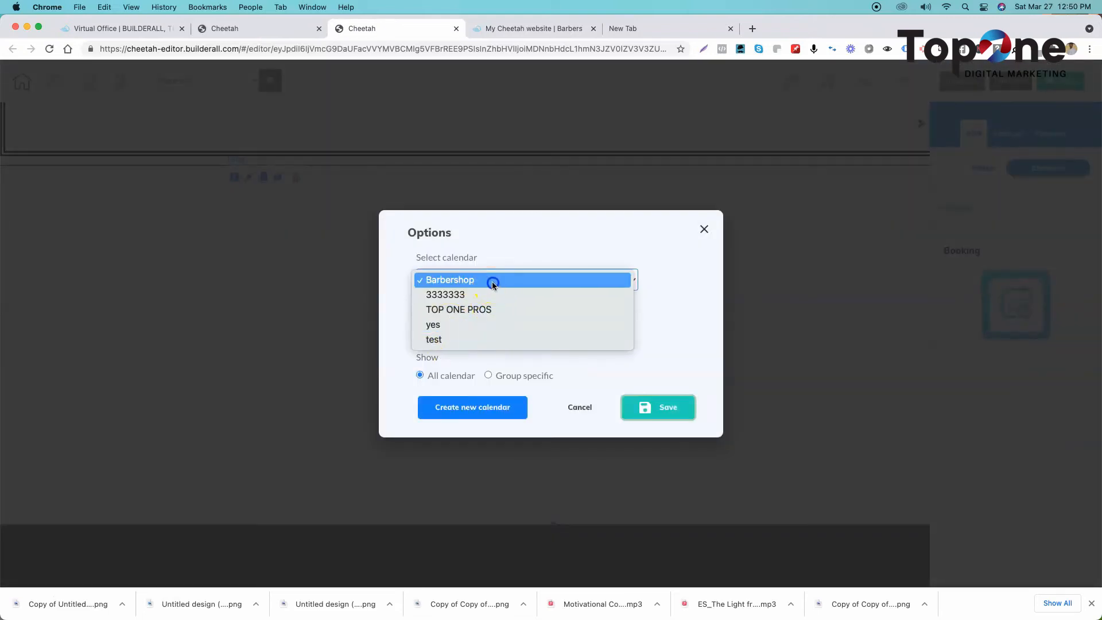
pyautogui.click(492, 283)
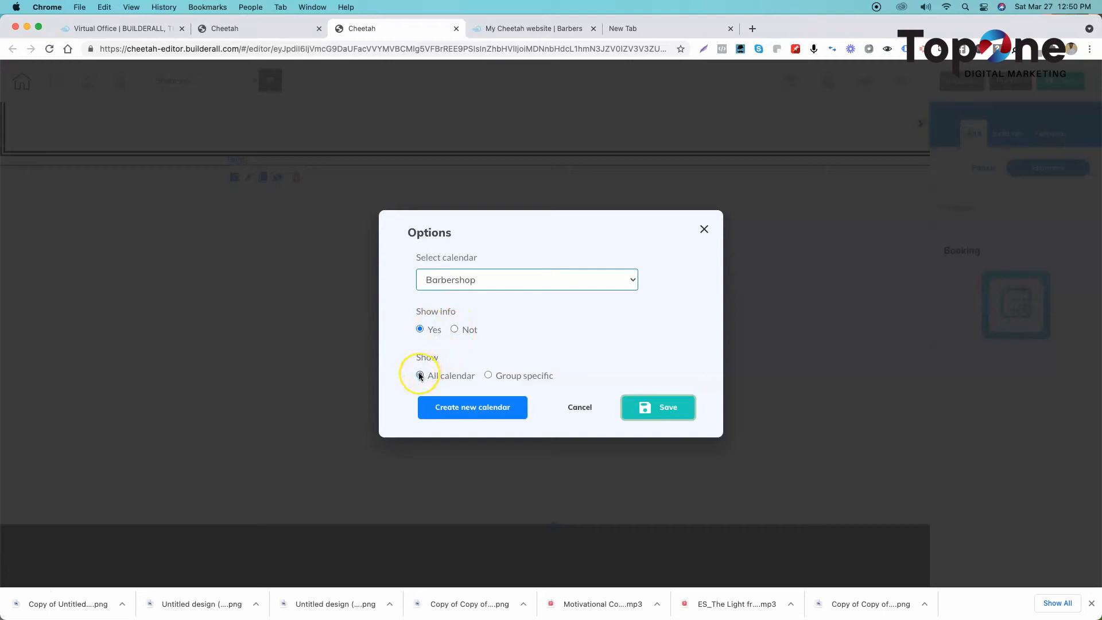
# Inspect the groups offered by the Group specific display option and set the booking display back to All calendar.
pyautogui.click(465, 373)
pyautogui.click(487, 376)
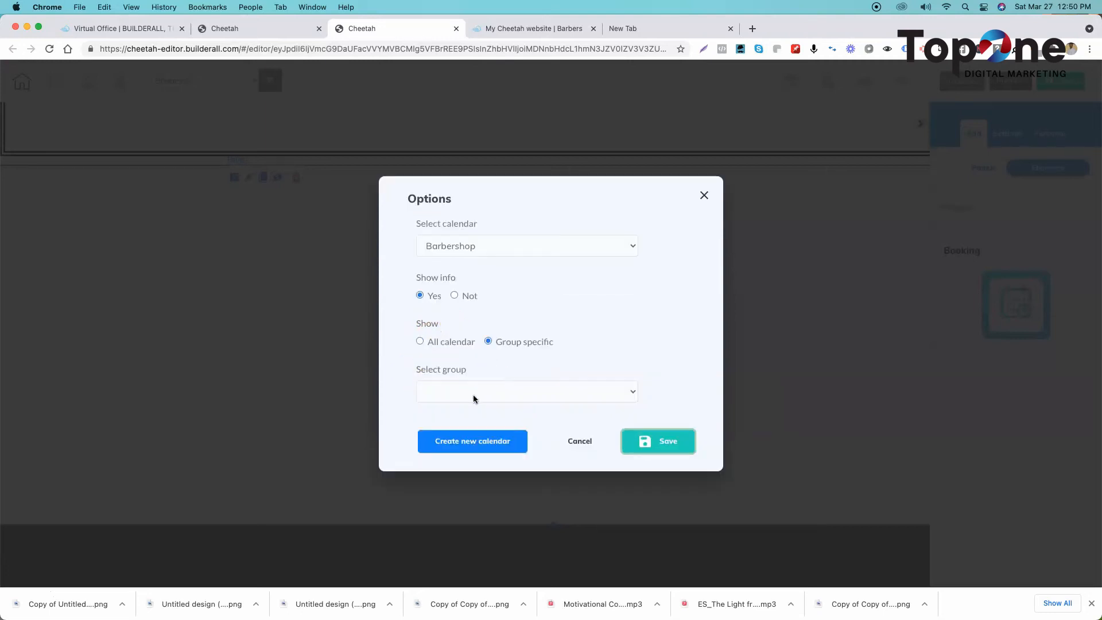
pyautogui.click(473, 394)
pyautogui.click(658, 256)
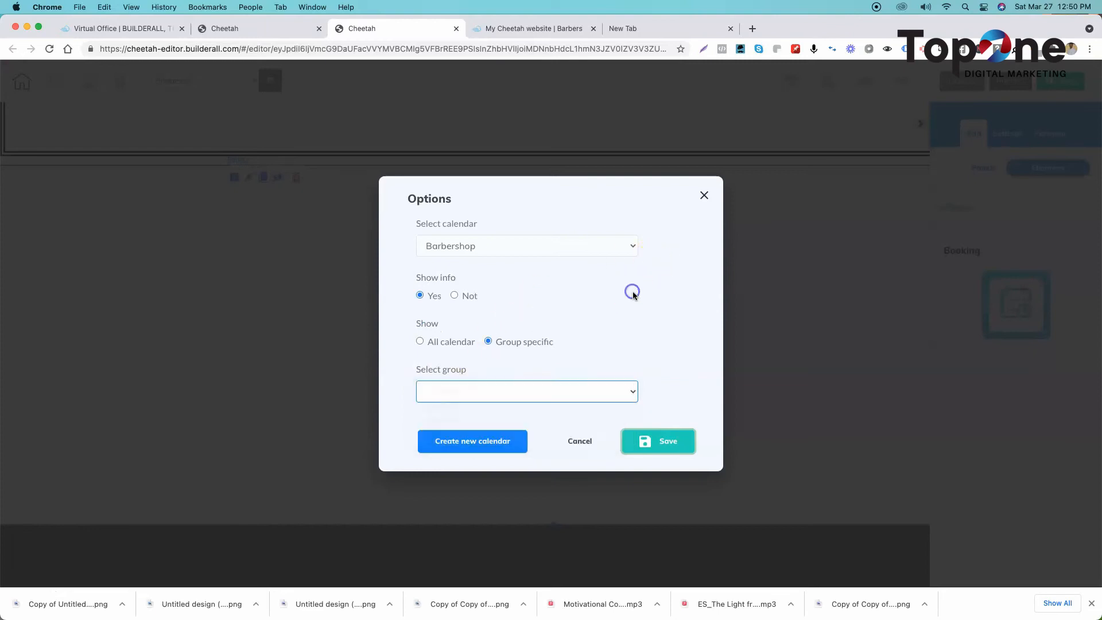
pyautogui.click(525, 393)
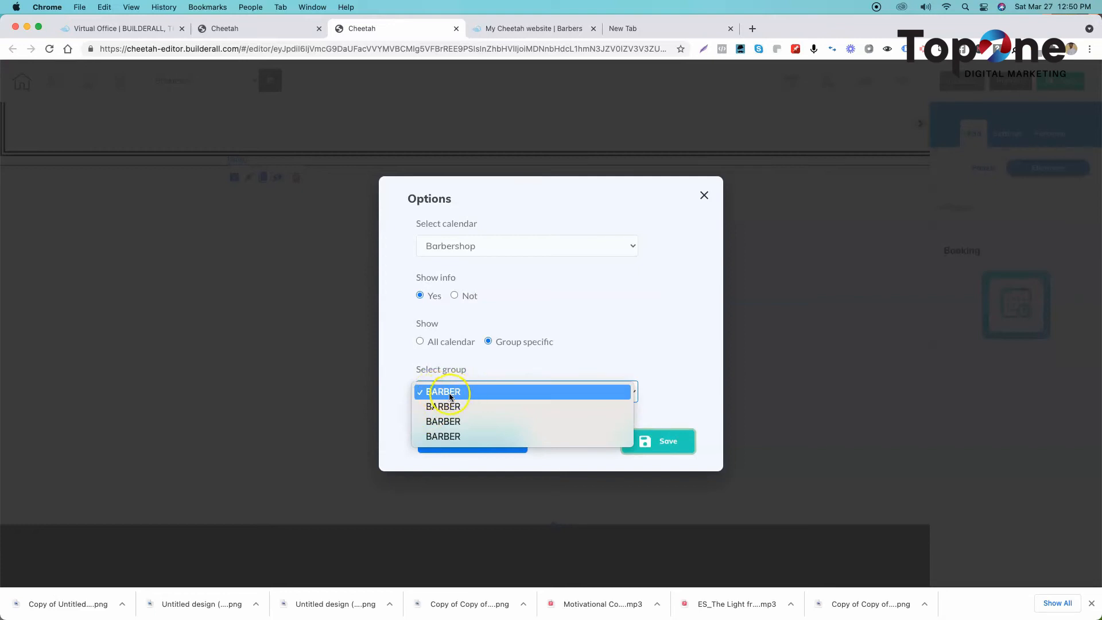
pyautogui.click(533, 353)
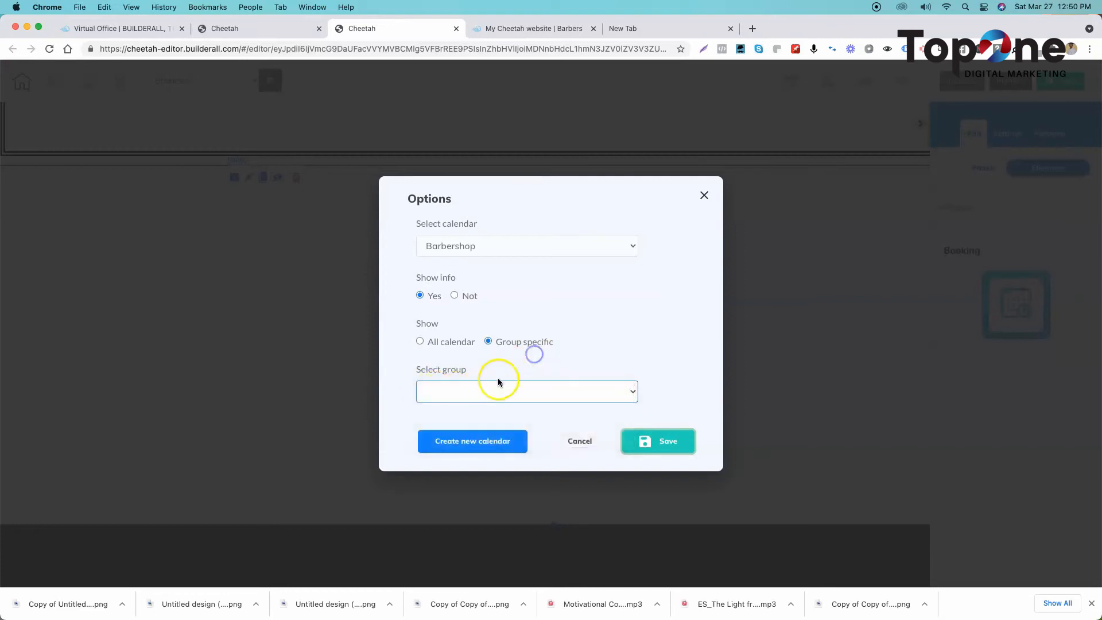
pyautogui.click(420, 340)
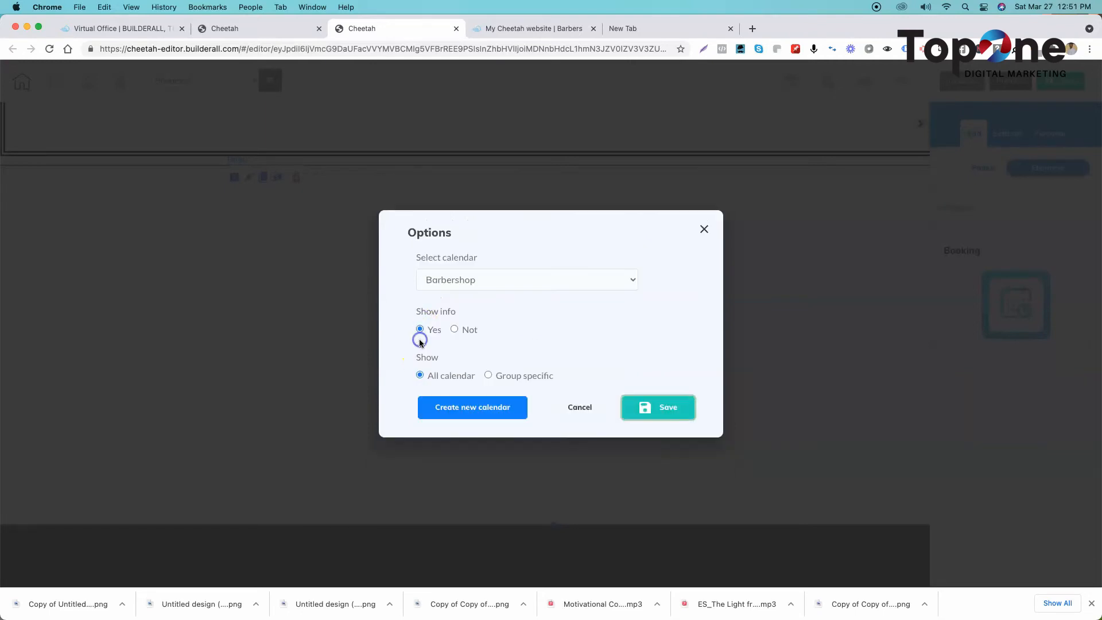
# Save the booking options to insert the Barbershop calendar into the new panel and check its placement on the page.
pyautogui.click(654, 406)
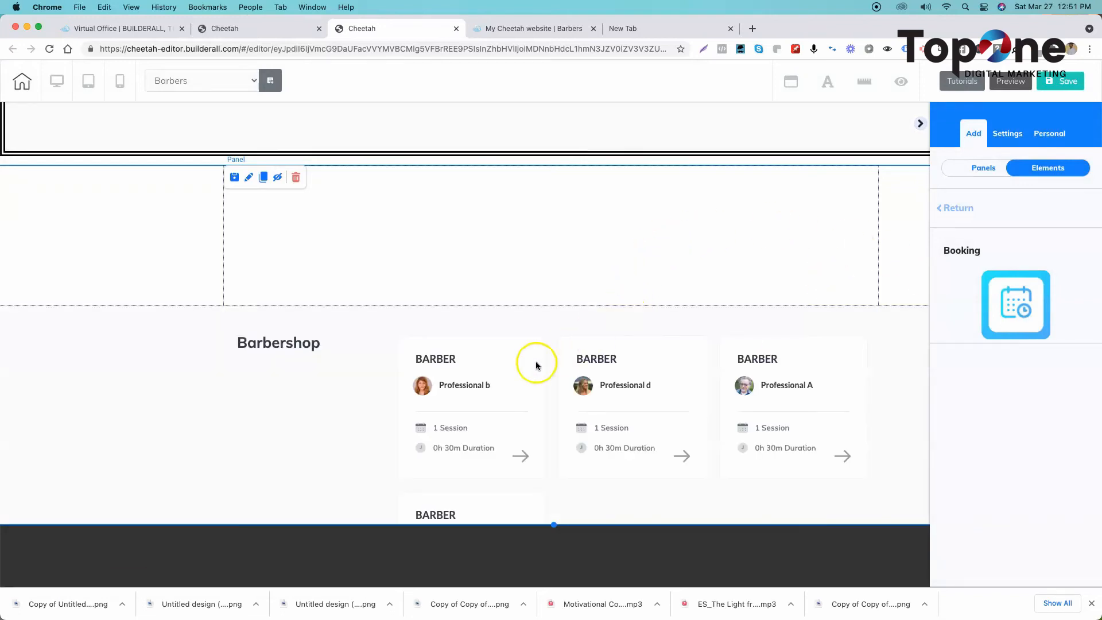
pyautogui.scroll(-6, 494, 384)
pyautogui.scroll(8, 495, 383)
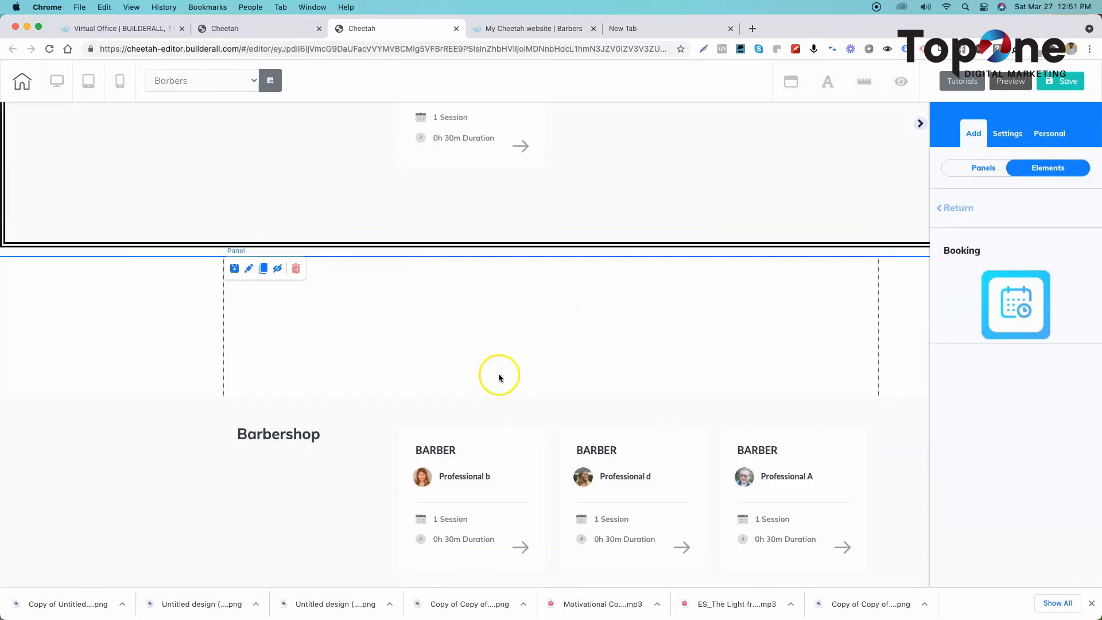
# Extend the panel holding the new booking calendar downward until all four barber cards fit inside it.
pyautogui.click(389, 423)
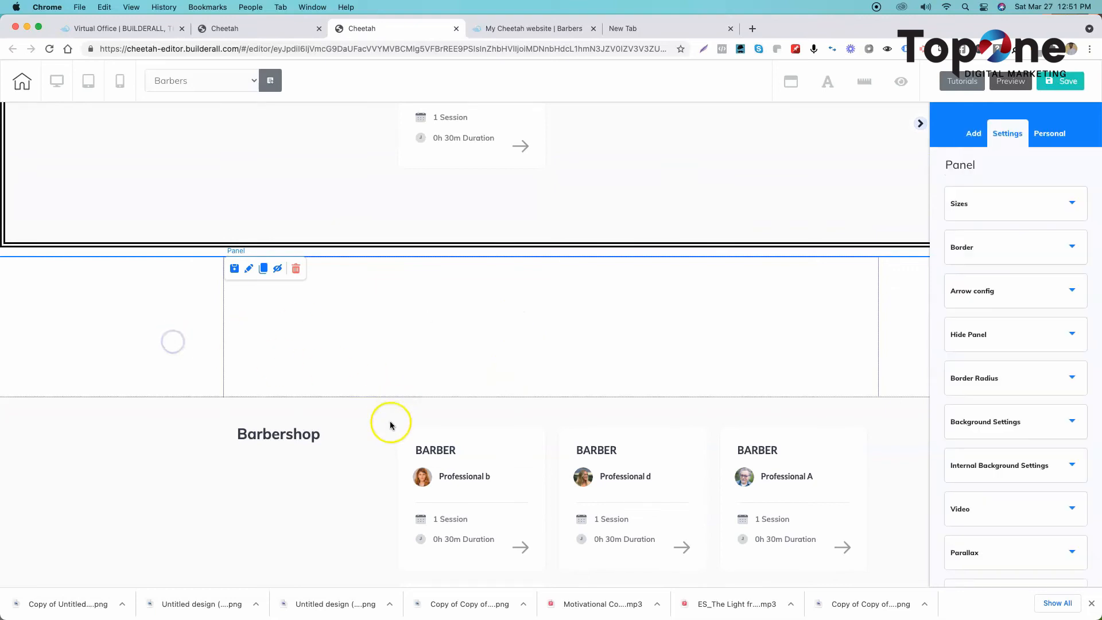
pyautogui.click(389, 423)
pyautogui.click(284, 504)
pyautogui.scroll(-4, 284, 505)
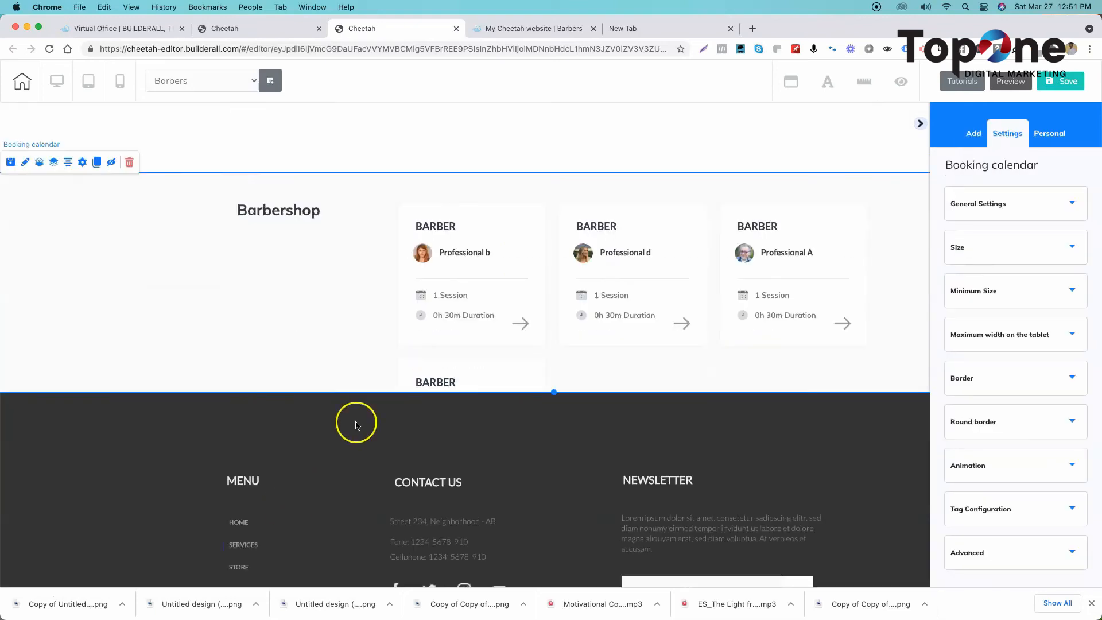
pyautogui.moveTo(552, 409); pyautogui.dragTo(523, 586)
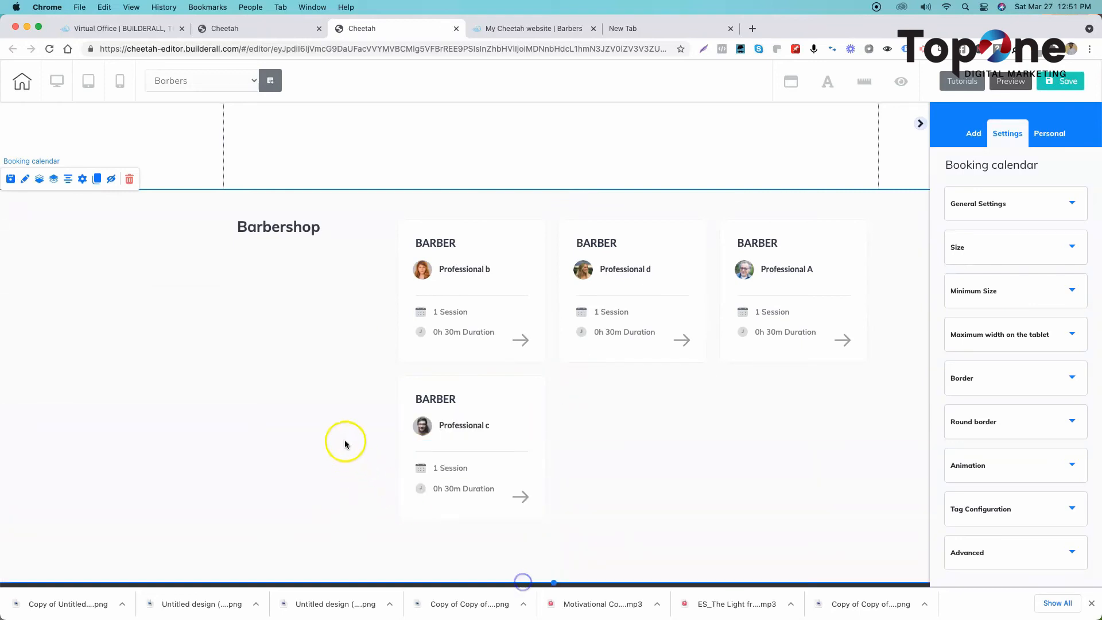
pyautogui.scroll(-2, 344, 441)
pyautogui.click(541, 78)
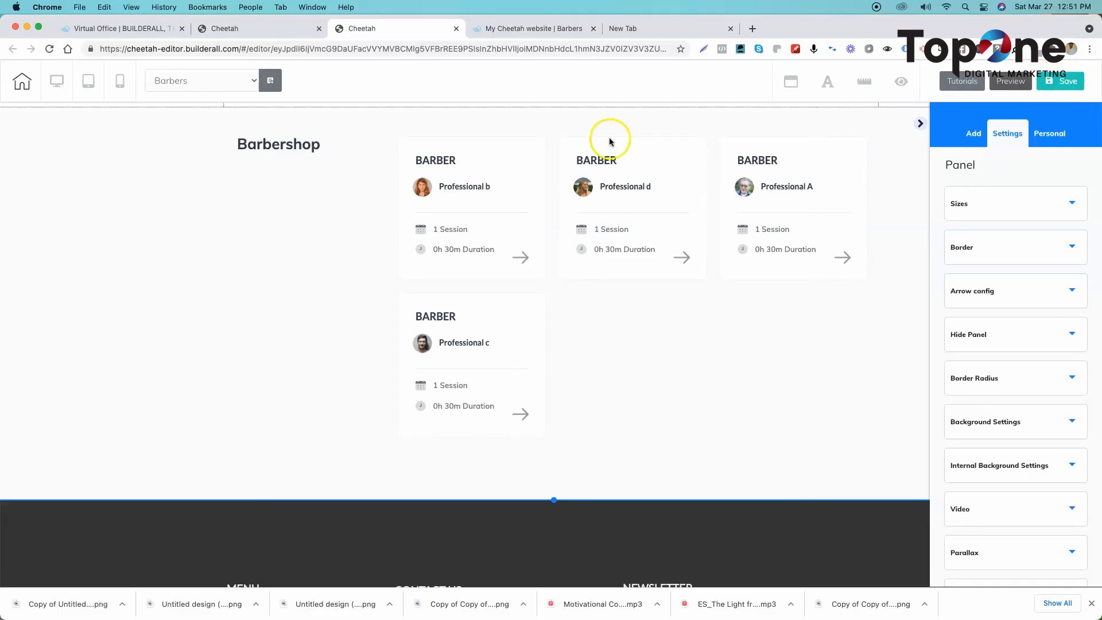
# Review the new booking calendar's options again and close them without changes.
pyautogui.click(344, 214)
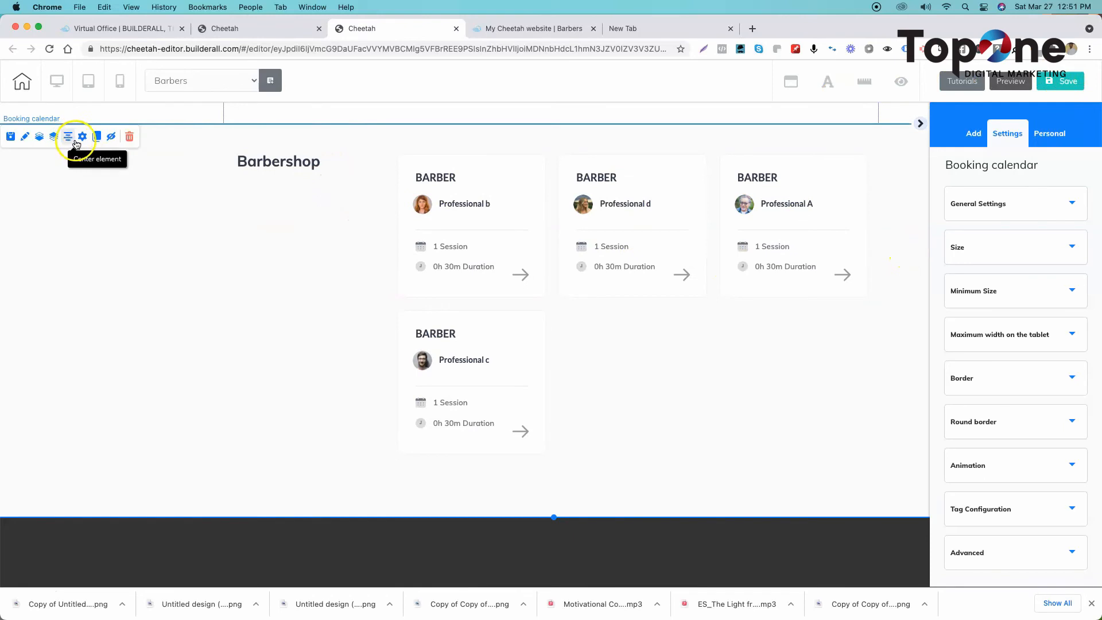
pyautogui.click(82, 138)
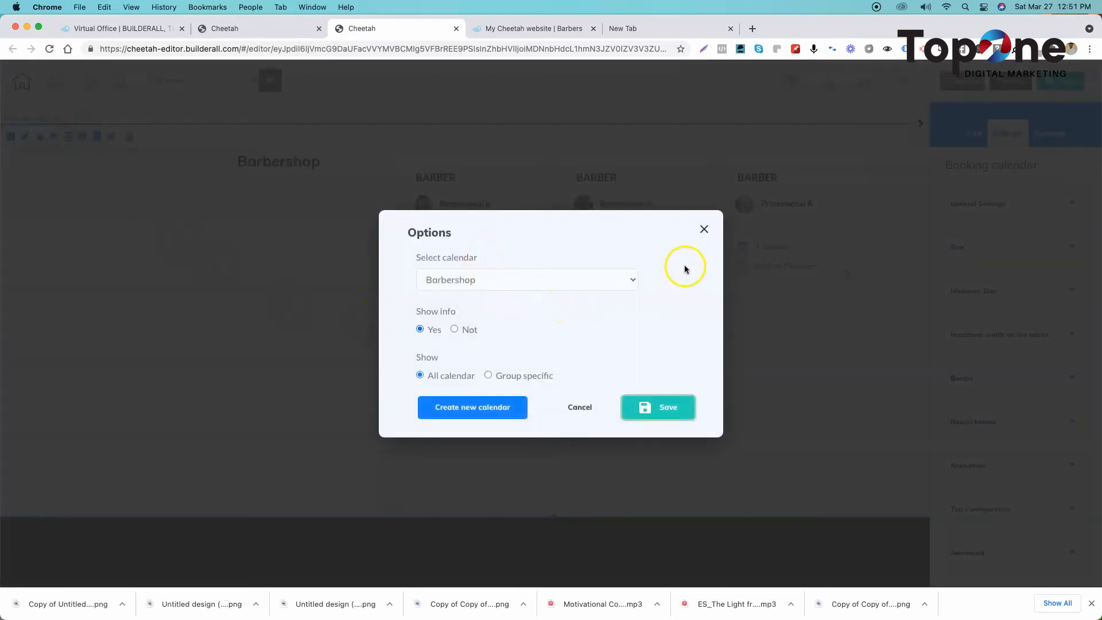
pyautogui.click(704, 231)
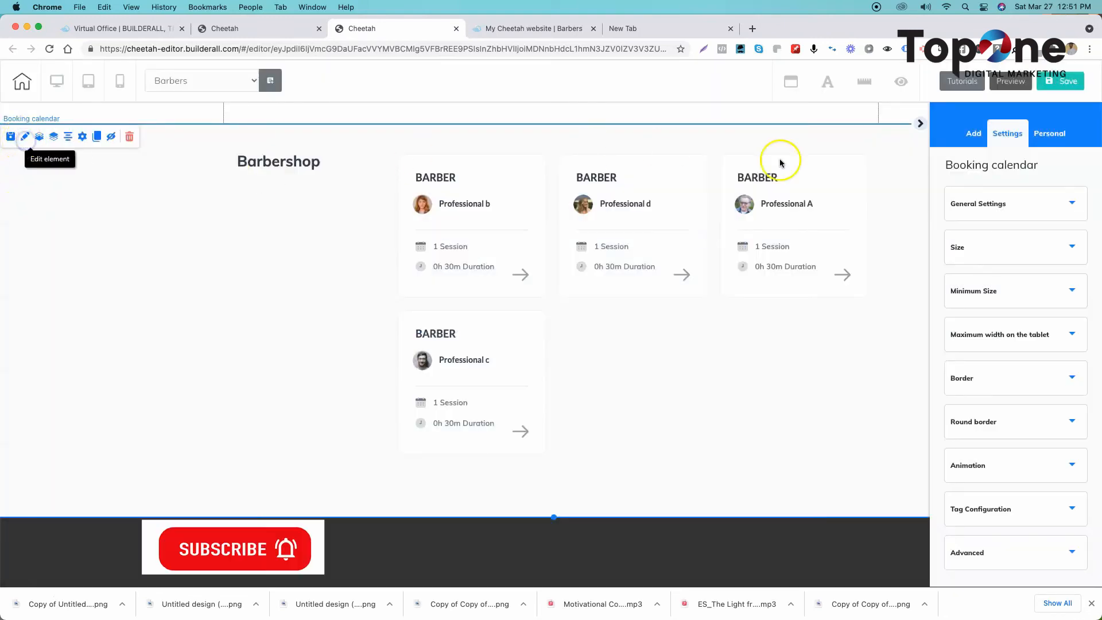
# Try the new booking calendar with Full Width turned off and restore Full Width.
pyautogui.click(1006, 201)
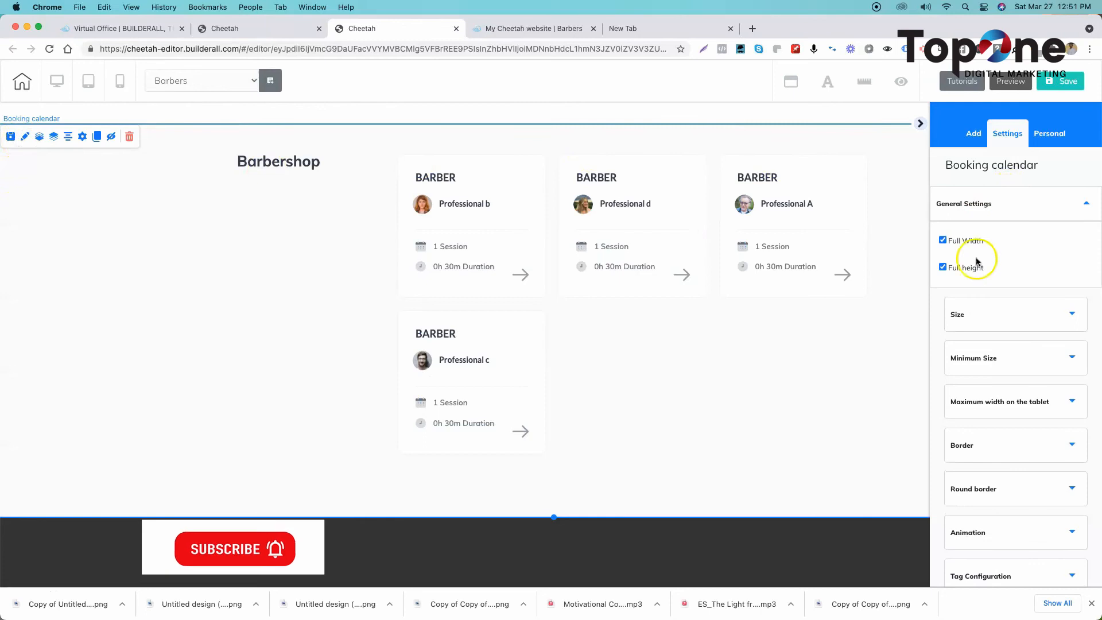
pyautogui.click(943, 241)
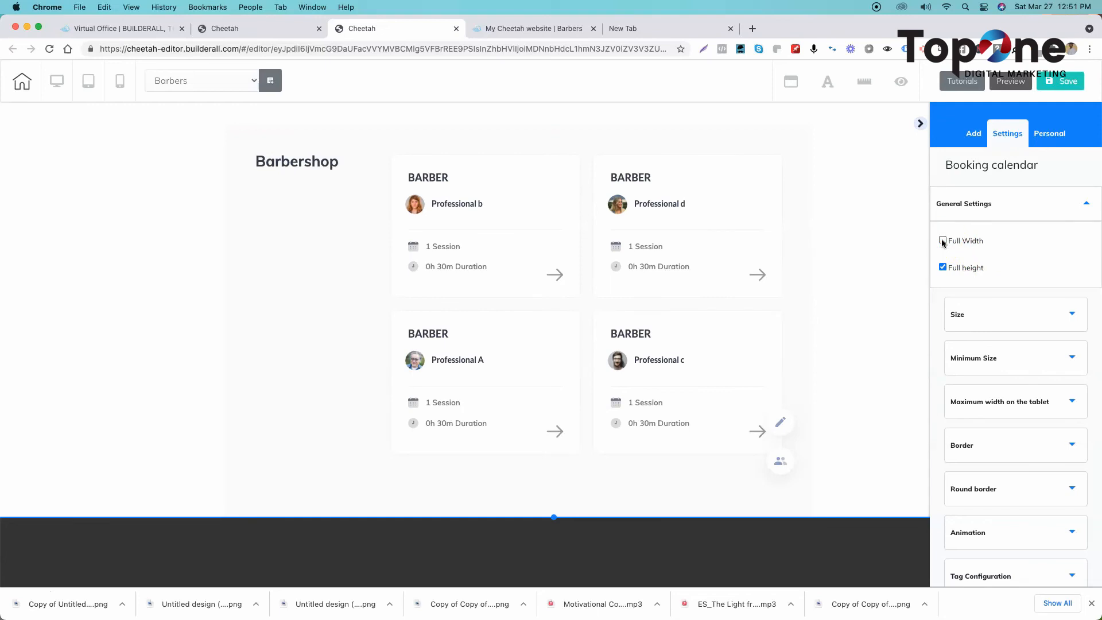
pyautogui.click(943, 241)
pyautogui.click(943, 242)
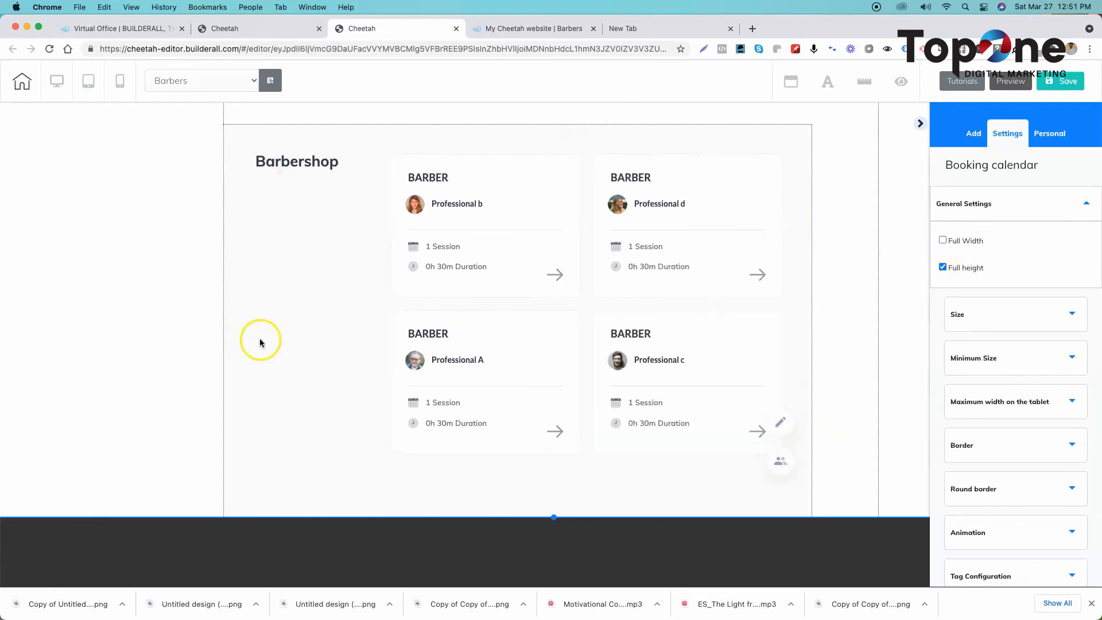
pyautogui.click(943, 241)
# Examine the new booking calendar's size settings and remaining setting groups, and compare it with the bordered Barbershop calendar above.
pyautogui.click(958, 325)
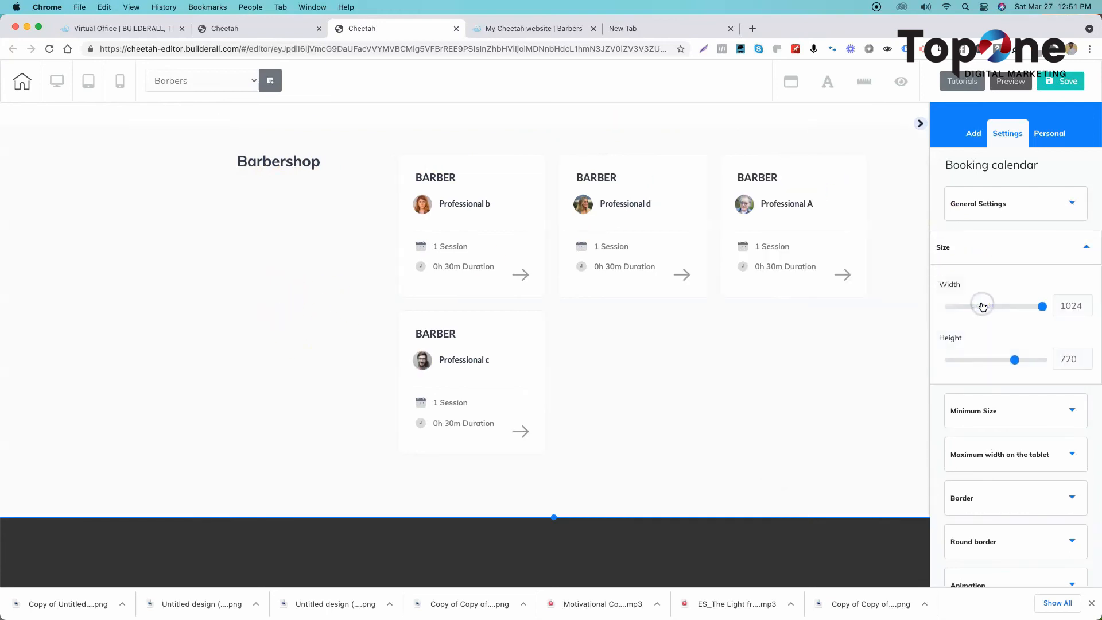
pyautogui.scroll(-4, 974, 295)
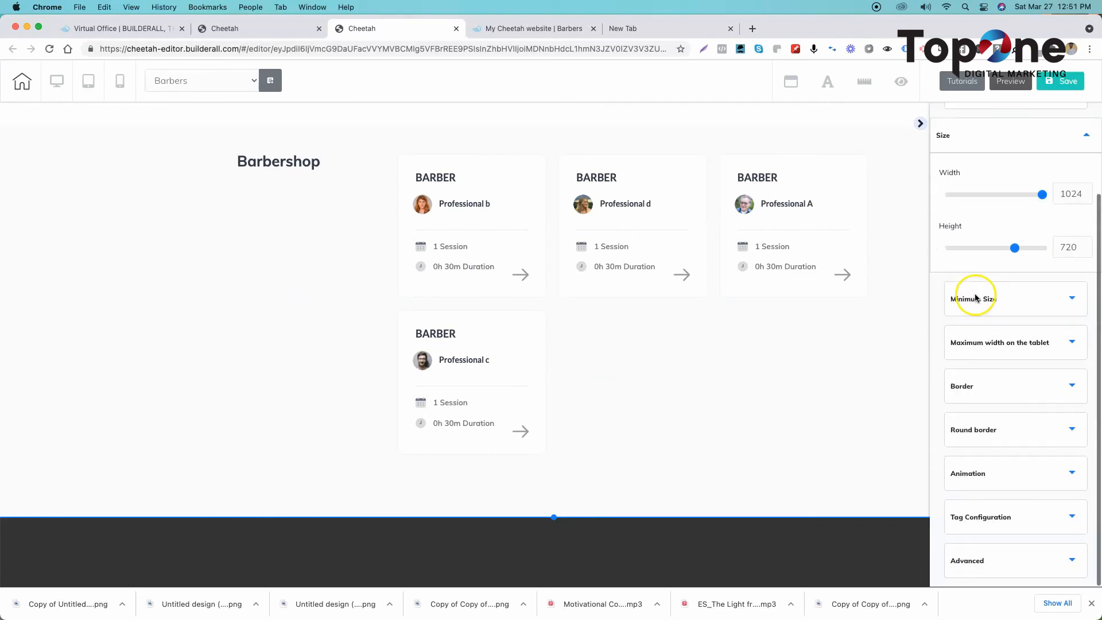
pyautogui.scroll(4, 963, 307)
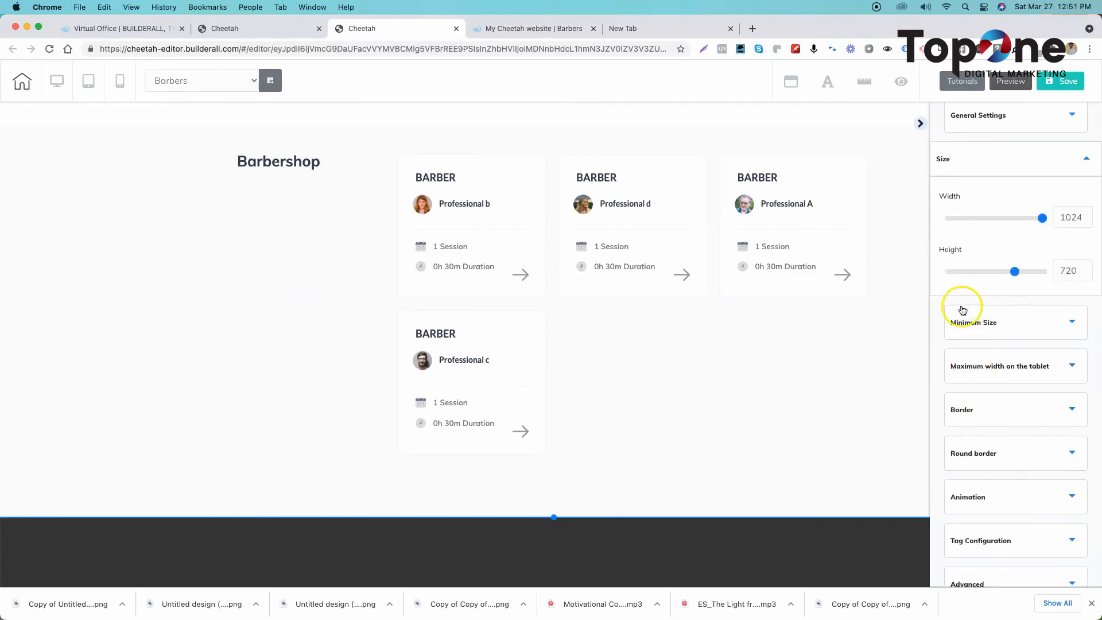
pyautogui.scroll(4, 696, 289)
pyautogui.scroll(-5, 418, 369)
pyautogui.scroll(6, 229, 471)
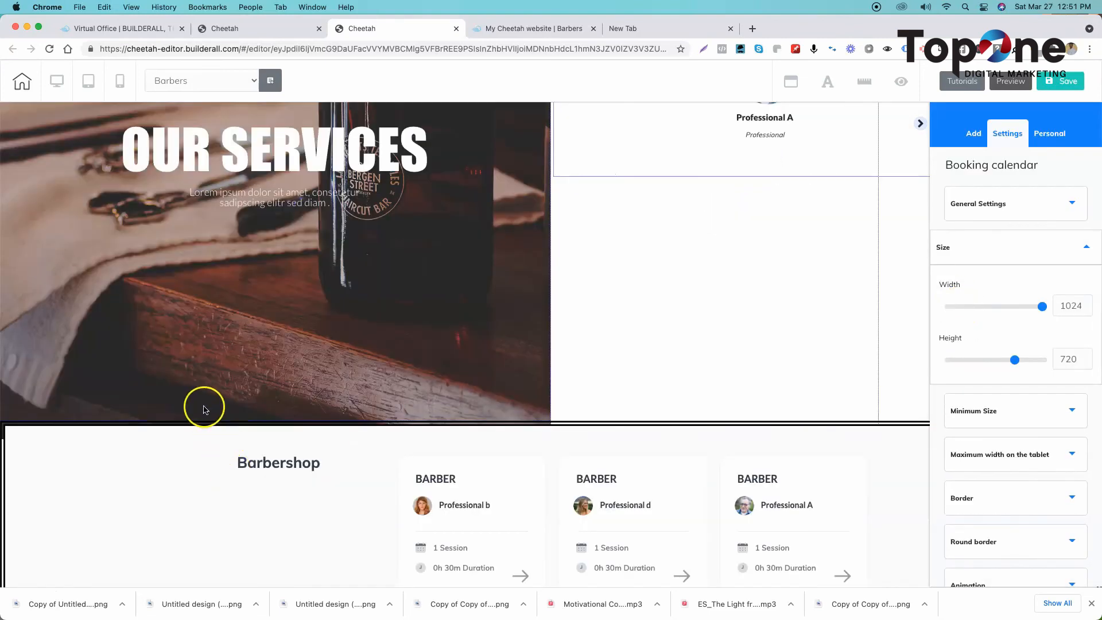
pyautogui.scroll(-6, 202, 409)
pyautogui.scroll(-4, 1014, 345)
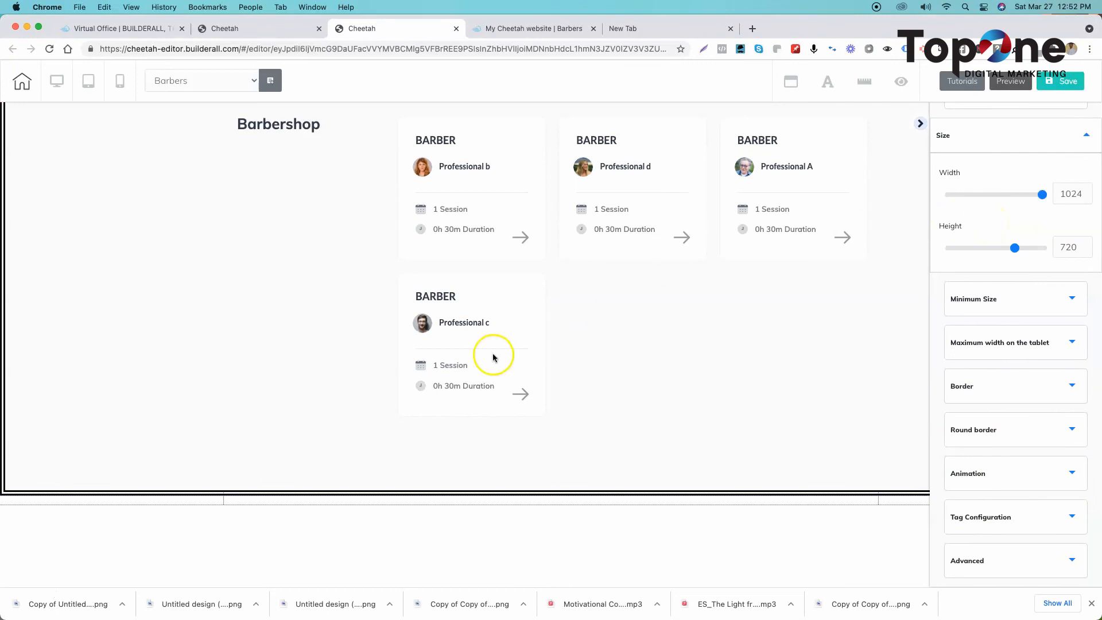
pyautogui.scroll(2, 431, 313)
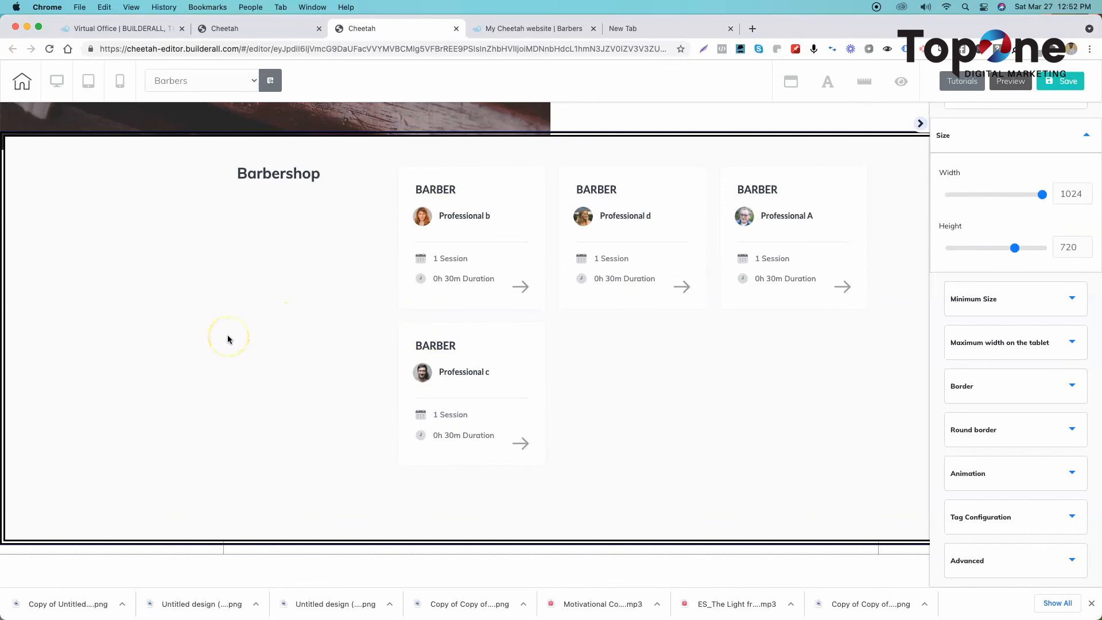